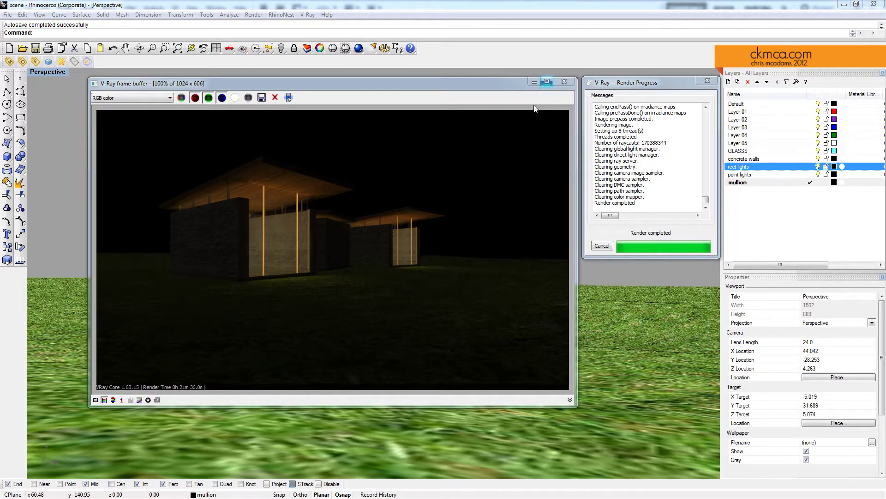
- Close the finished V-Ray frame buffer to get back to the Perspective viewport
click(564, 82)
- Switch the Perspective viewport to Shaded display
right_drag(410, 158, 374, 164)
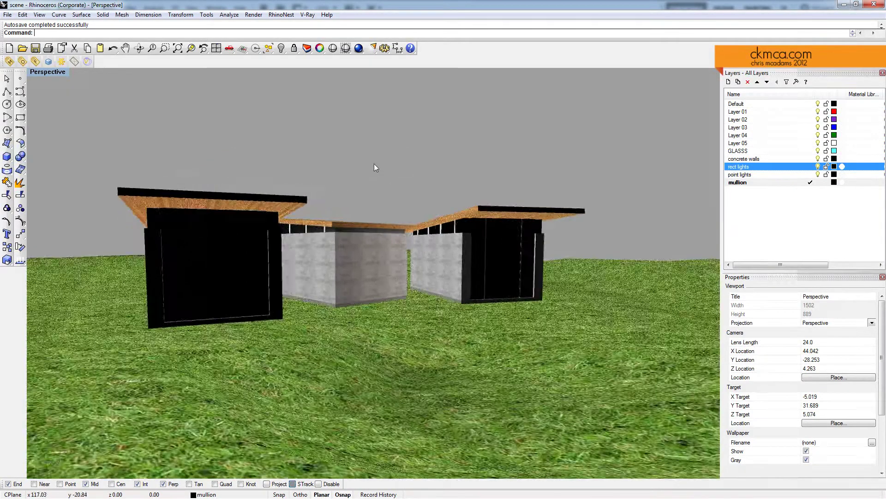
middle_click(374, 164)
click(357, 187)
- Inspect the left pavilion's glass panel, roof slab, concrete wall frame and base slab
right_drag(300, 240, 365, 257)
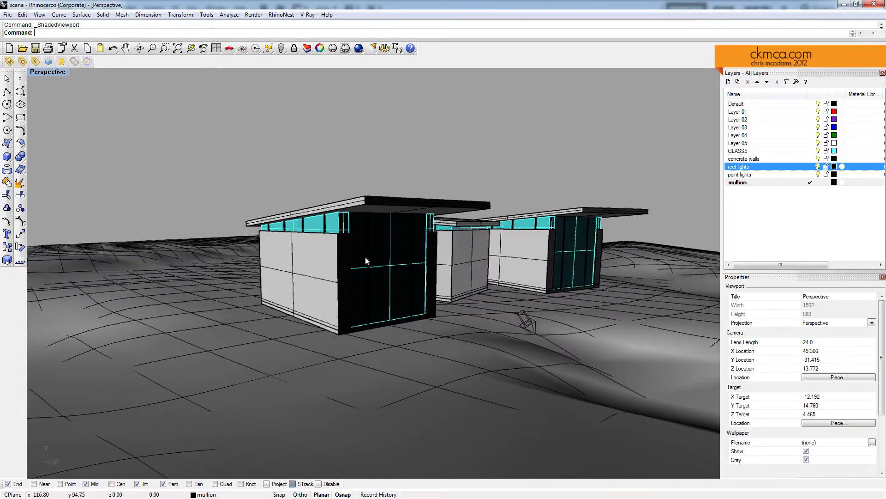
click(308, 240)
right_drag(308, 240, 336, 176)
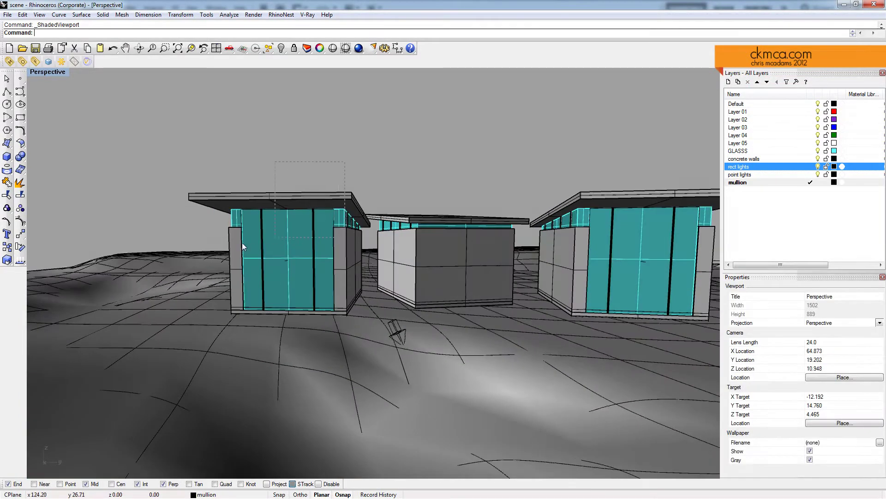
scroll(298, 246, up, 5)
click(264, 241)
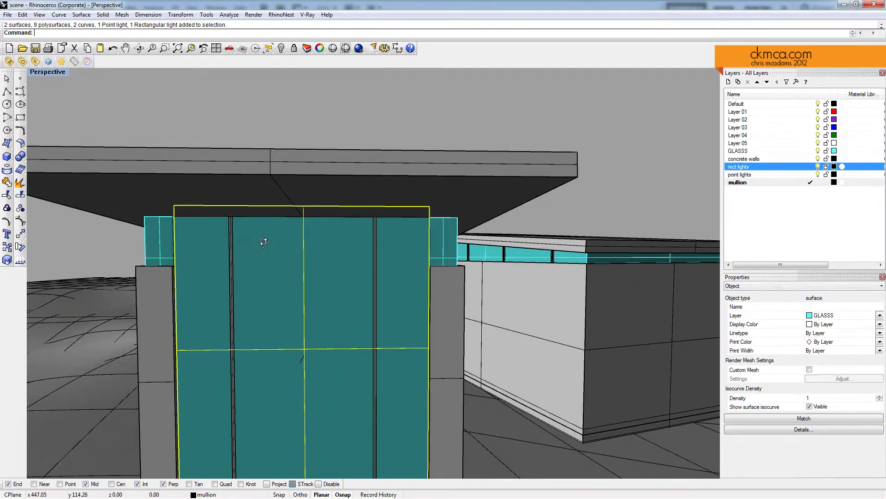
right_drag(264, 241, 258, 382)
click(331, 235)
click(287, 257)
click(202, 406)
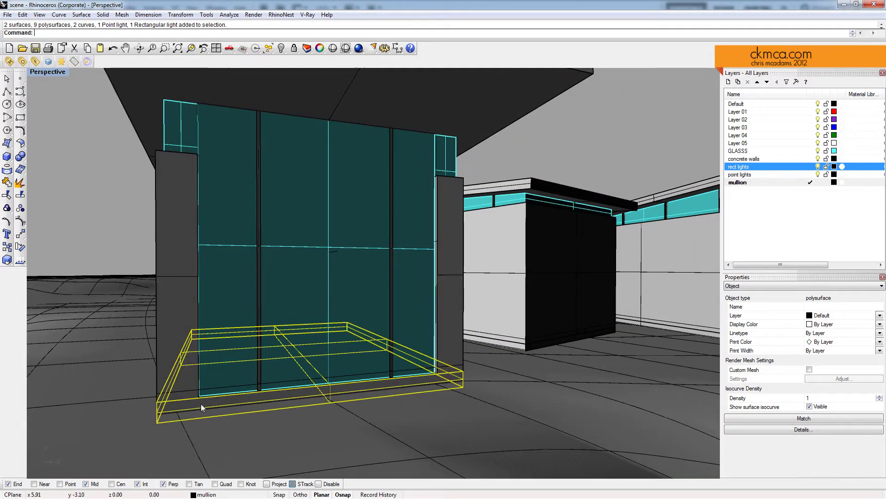
click(575, 149)
- Inspect the terrain surface and view the site from a new angle
scroll(464, 224, down, 10)
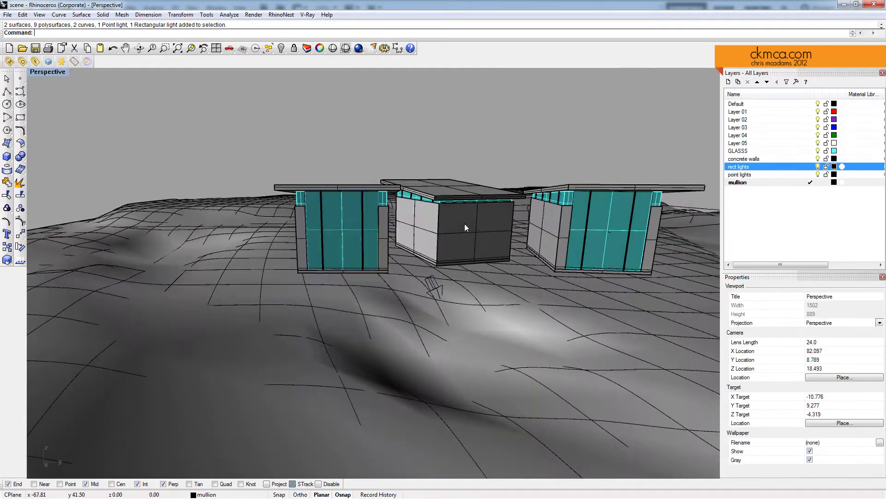
scroll(430, 260, down, 3)
click(255, 326)
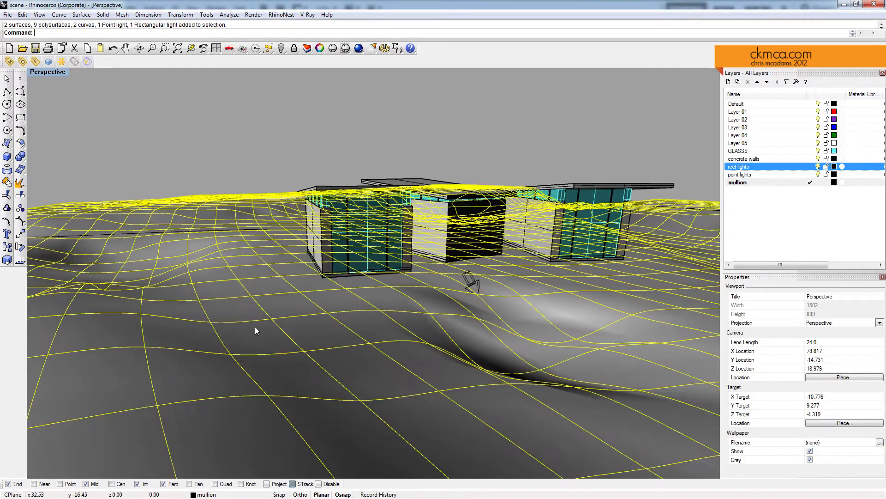
click(257, 159)
right_drag(256, 159, 341, 206)
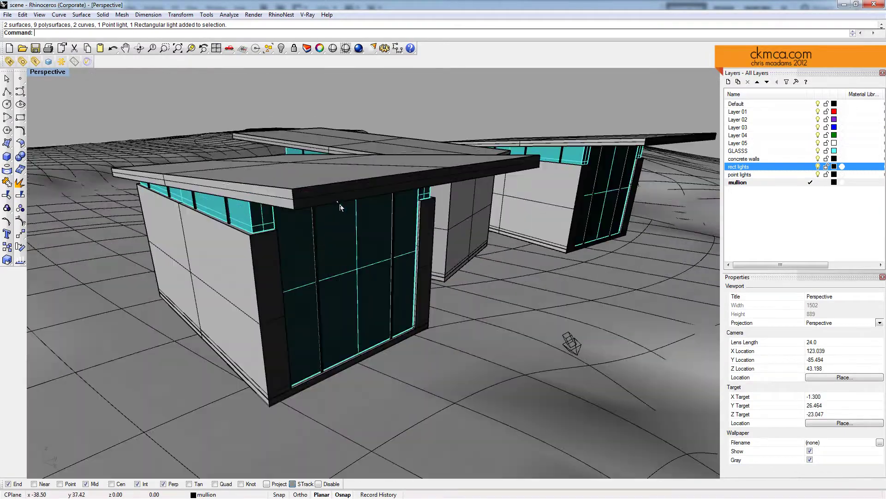
scroll(341, 206, down, 2)
key(ctrl+m)
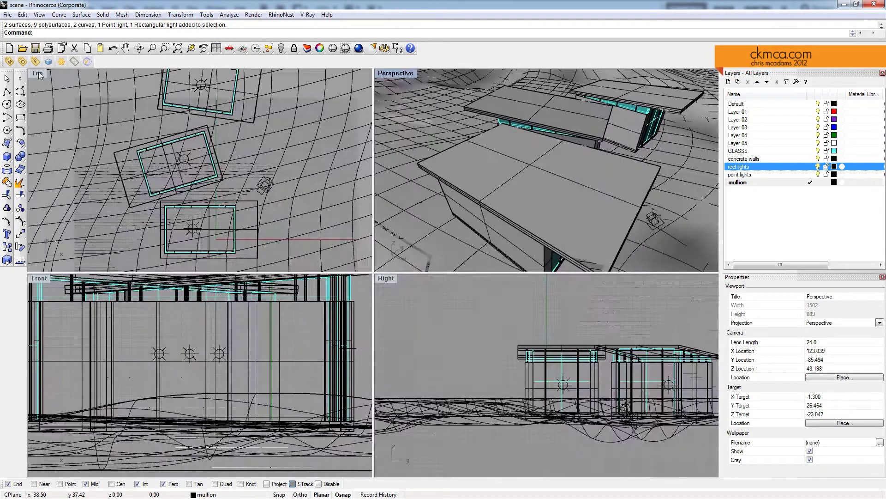
key(ctrl+F1)
scroll(372, 225, up, 1)
click(371, 224)
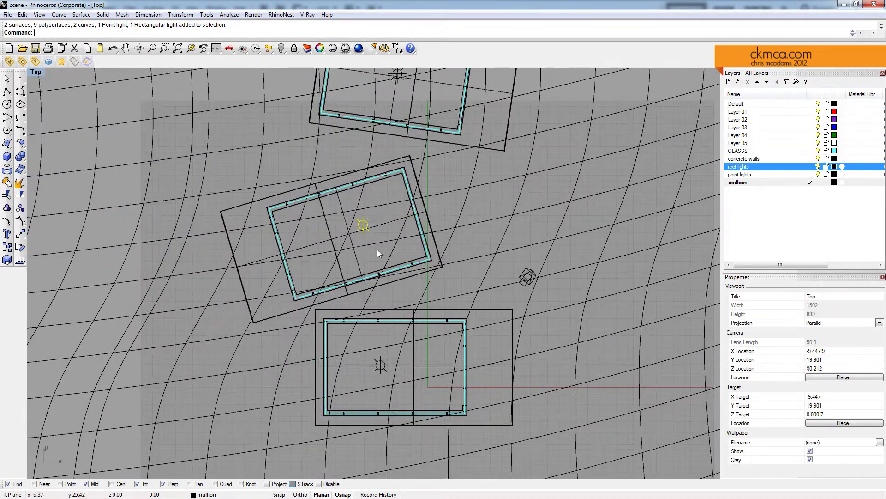
click(378, 364)
click(394, 132)
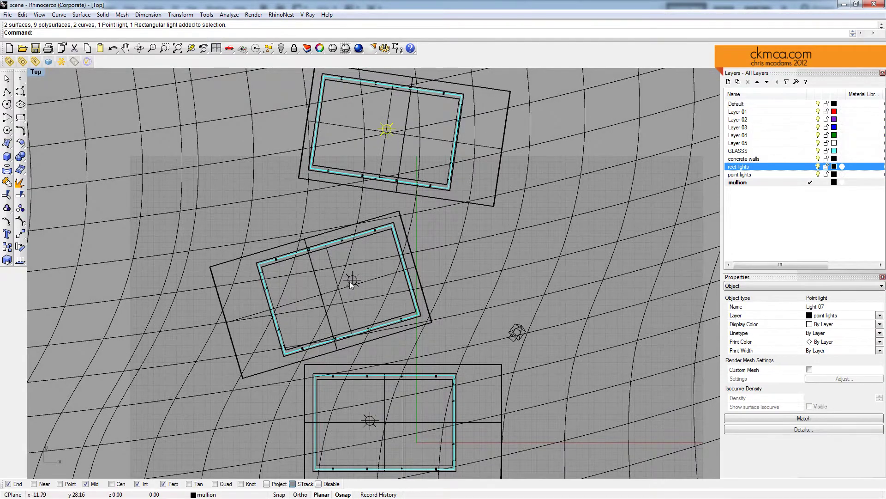
right_drag(461, 270, 401, 229)
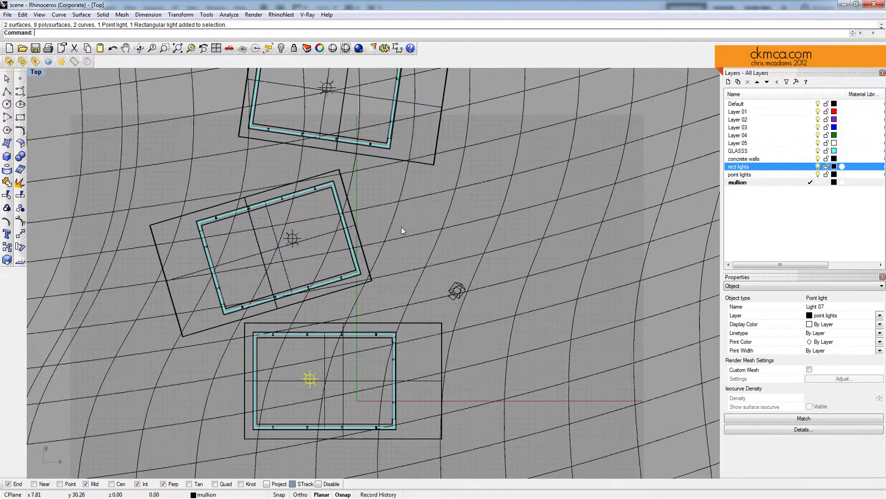
double_click(37, 73)
double_click(397, 79)
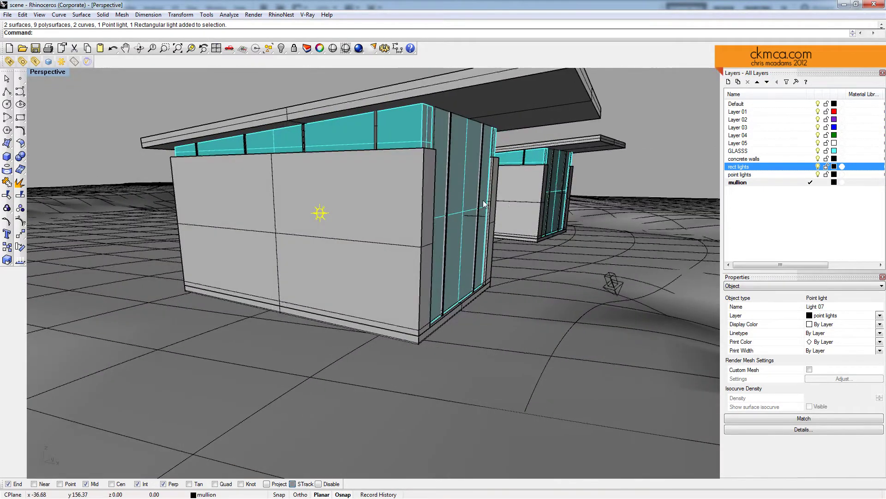
click(481, 215)
right_drag(541, 206, 461, 197)
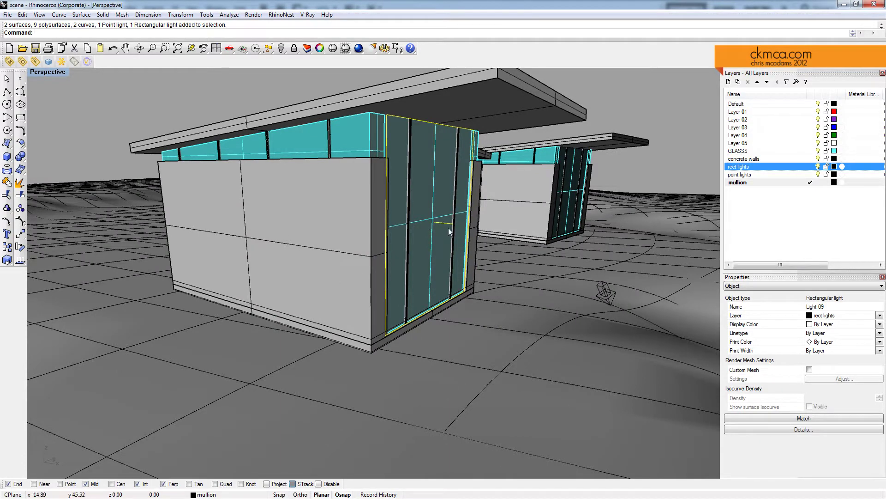
right_drag(596, 212, 364, 235)
scroll(493, 206, down, 5)
key(Escape)
right_drag(219, 265, 323, 230)
click(424, 287)
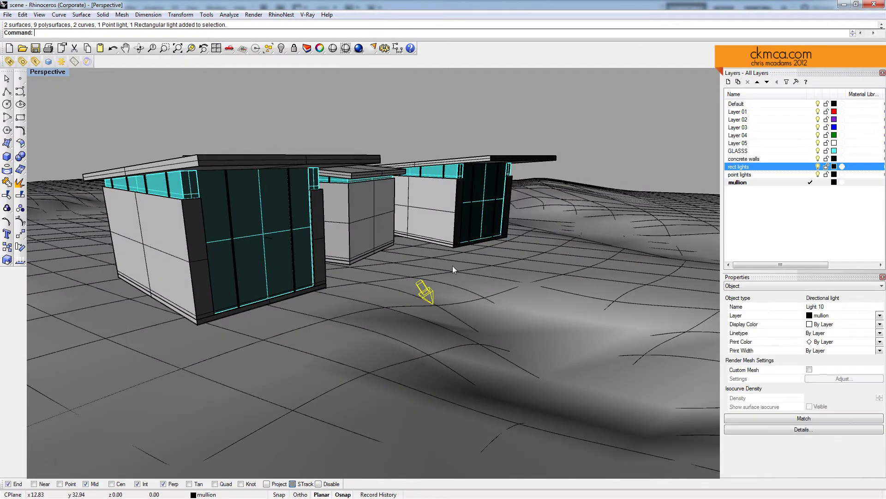
right_drag(453, 265, 430, 358)
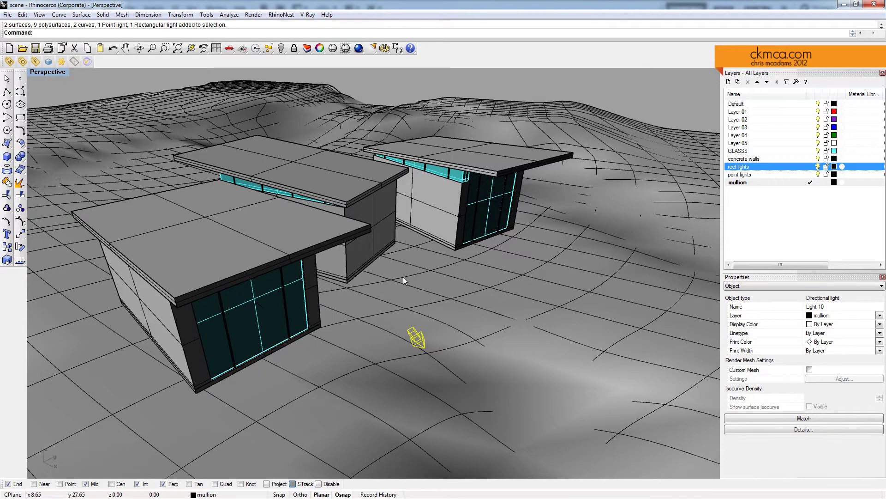
right_drag(417, 313, 157, 118)
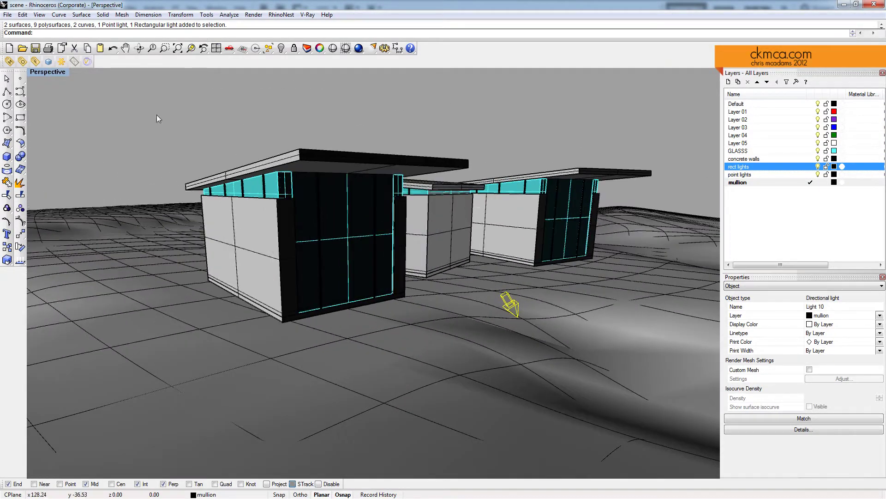
click(351, 199)
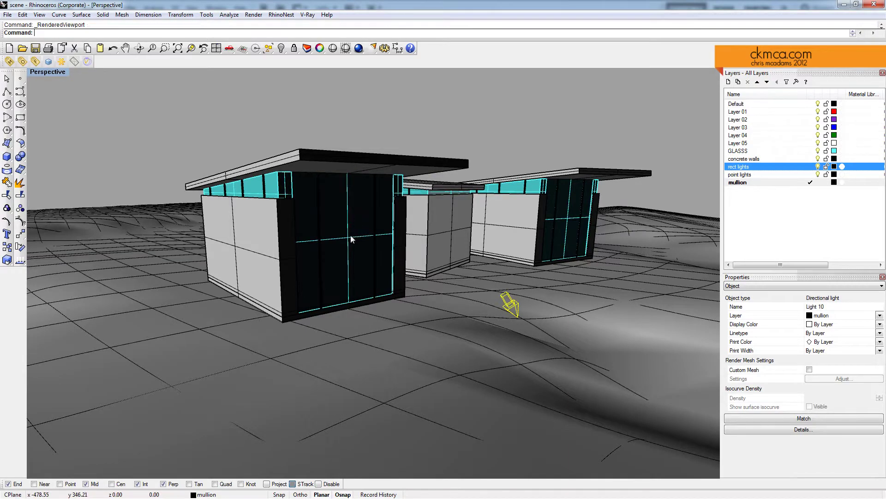
- Open the V-Ray Material Editor on the clear_glass material
scroll(309, 211, up, 3)
scroll(289, 194, up, 2)
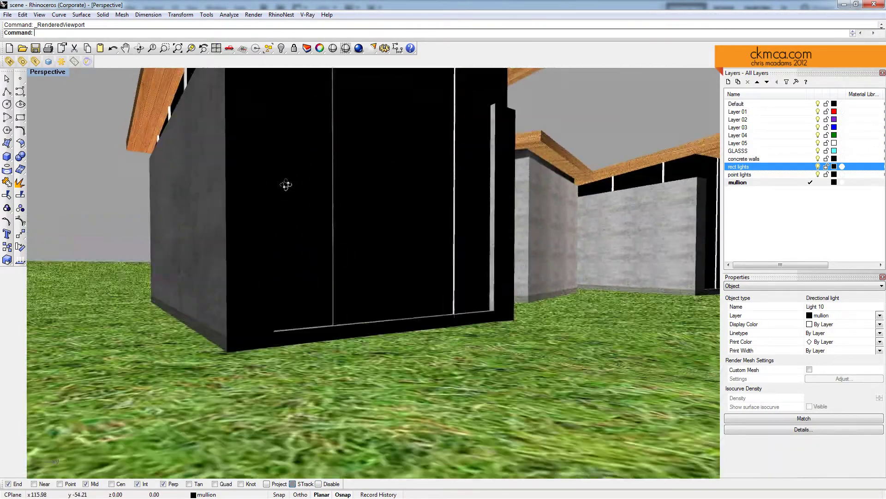
scroll(287, 185, down, 3)
scroll(368, 226, down, 4)
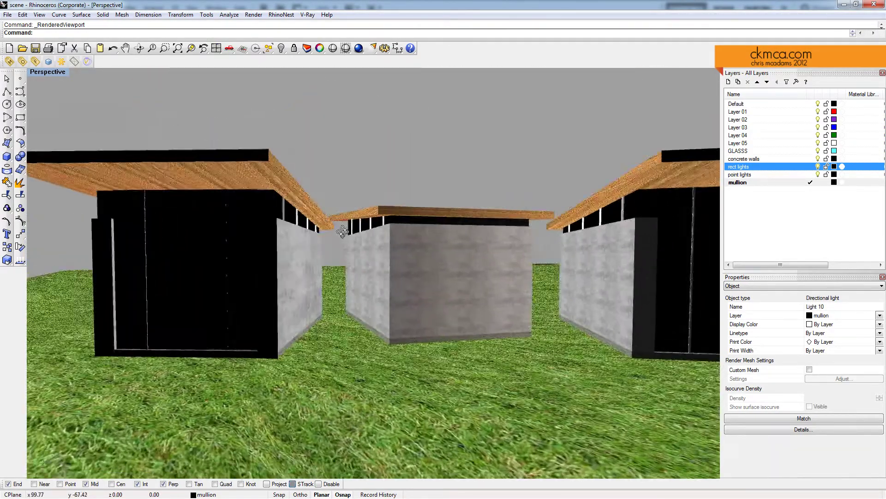
right_drag(343, 231, 249, 213)
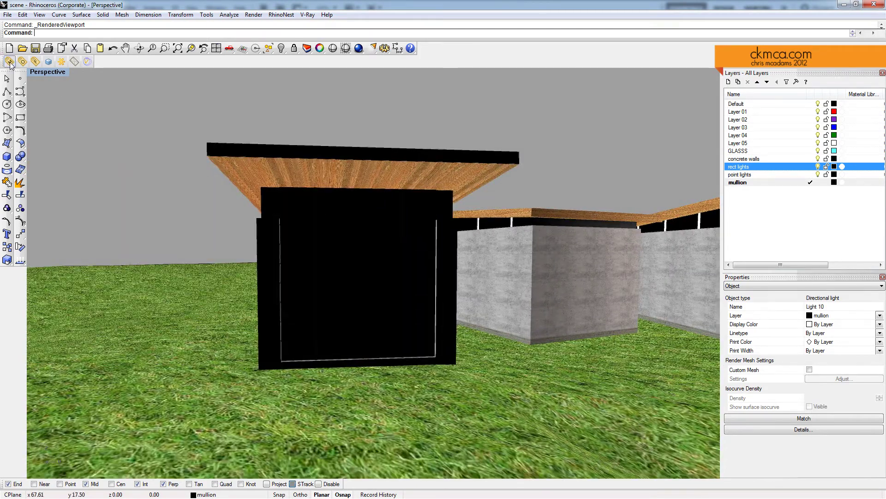
click(9, 62)
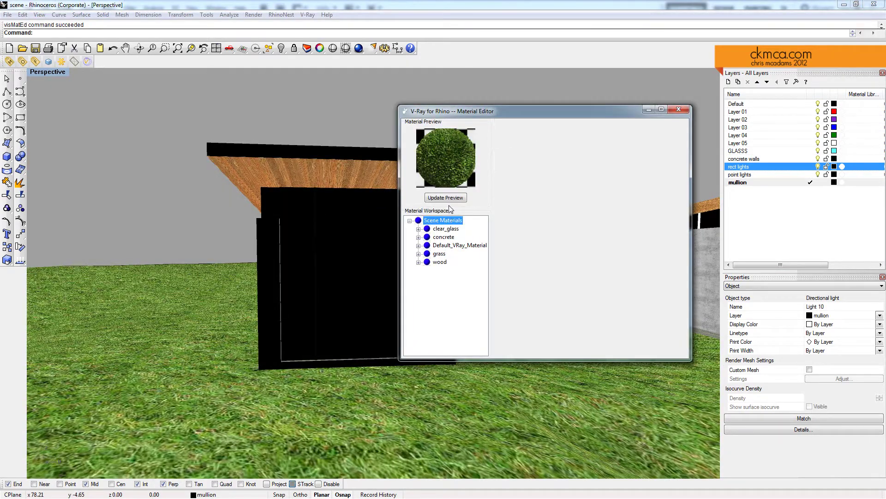
click(445, 228)
click(446, 198)
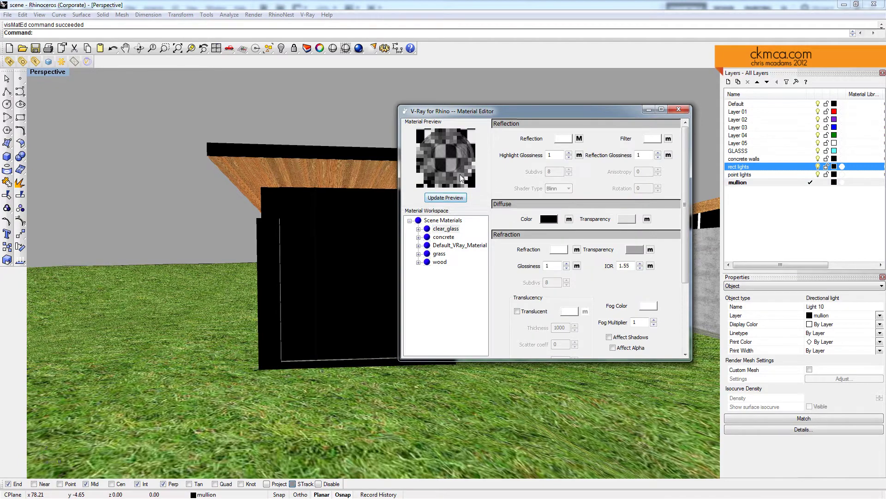
- Import the clear_glass.vismat material from file and select it
right_click(442, 220)
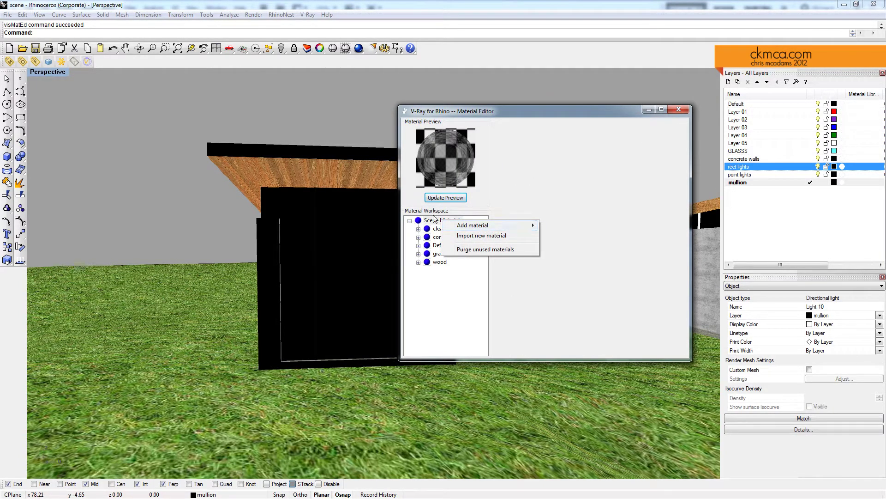
click(477, 236)
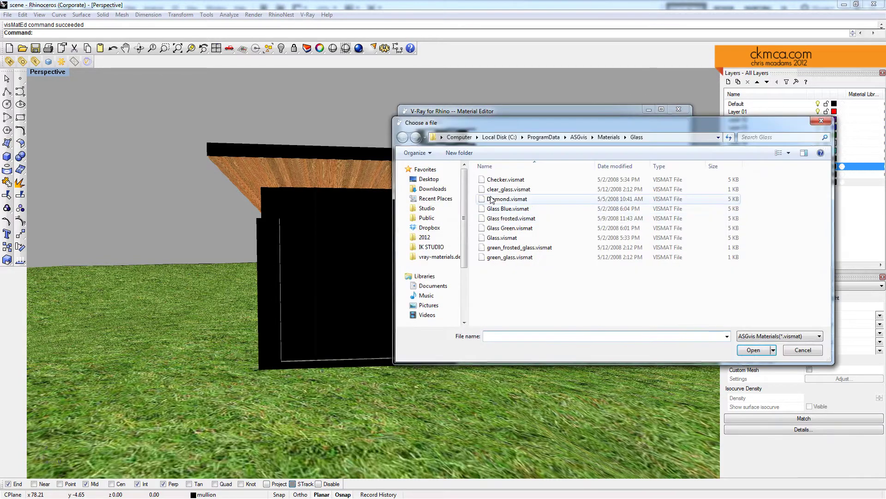
click(490, 190)
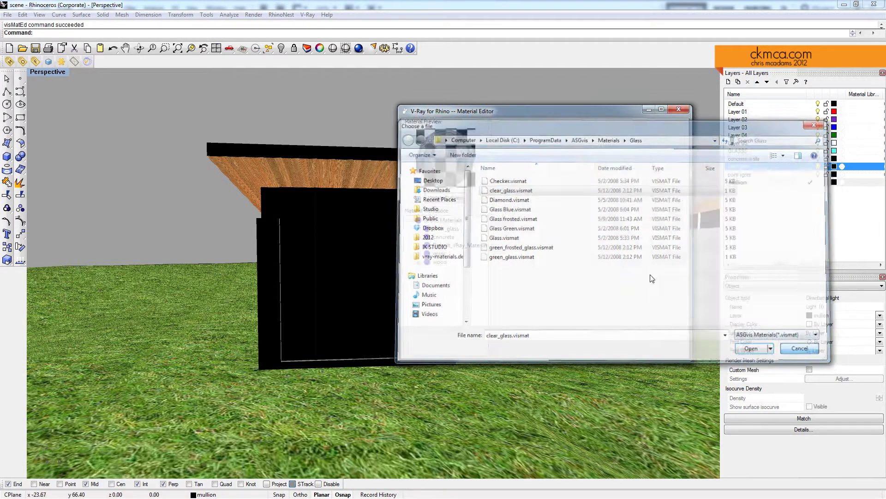
click(753, 350)
click(448, 229)
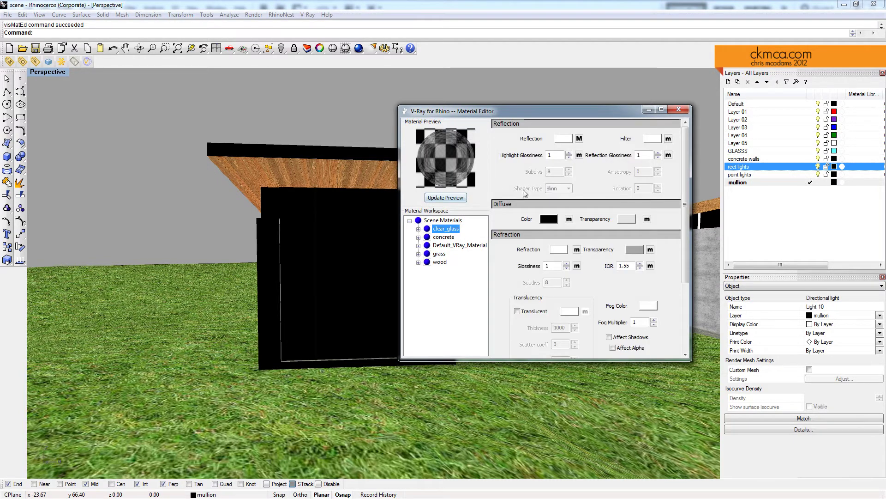
- Give clear_glass a light grey transparency, leave refraction transparency unchanged, and select concrete
click(628, 220)
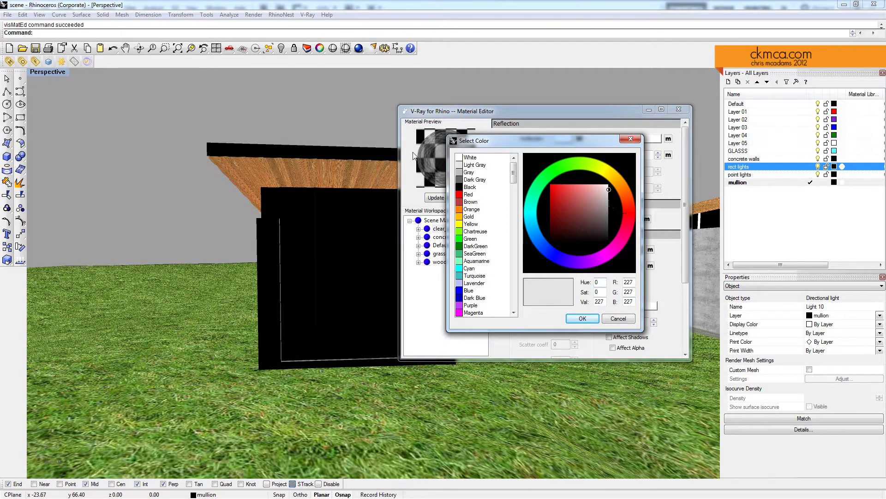
click(582, 318)
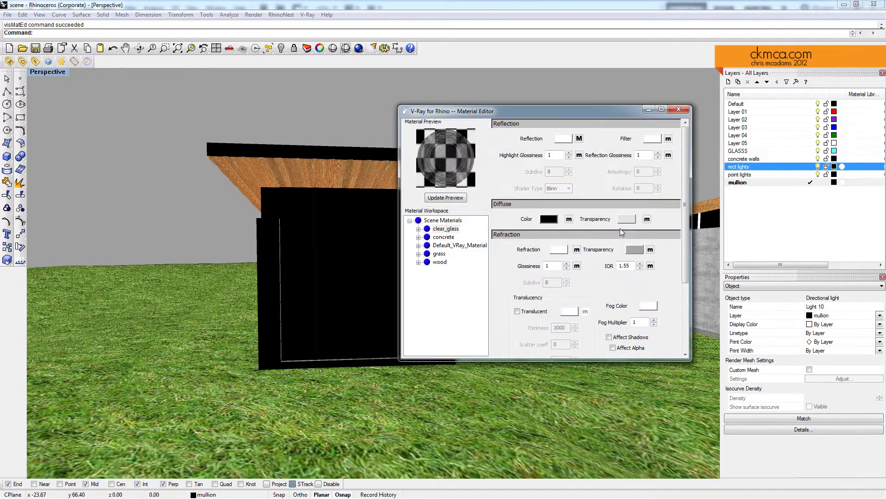
click(634, 250)
click(619, 319)
click(445, 237)
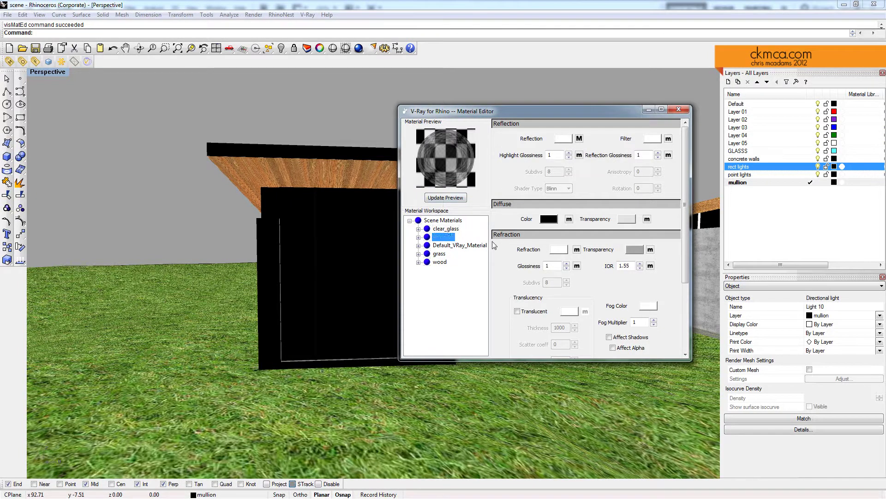
- Update the concrete material preview and review its diffuse texture unchanged
click(461, 199)
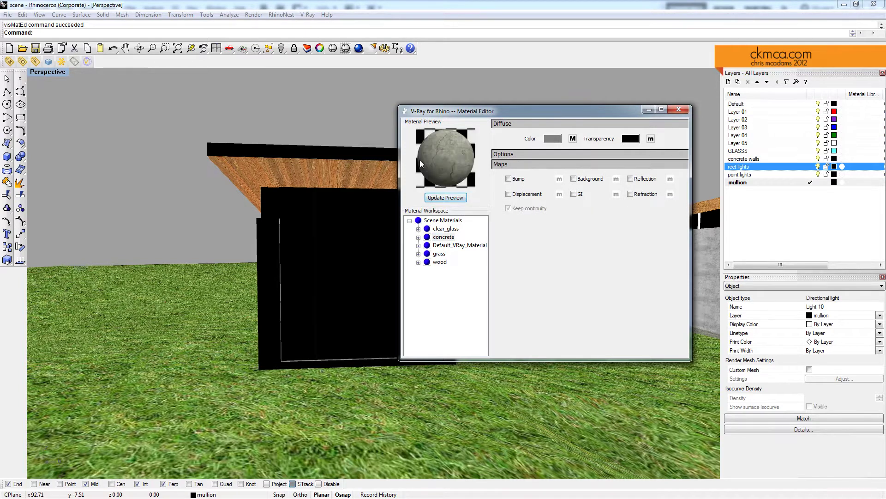
click(572, 138)
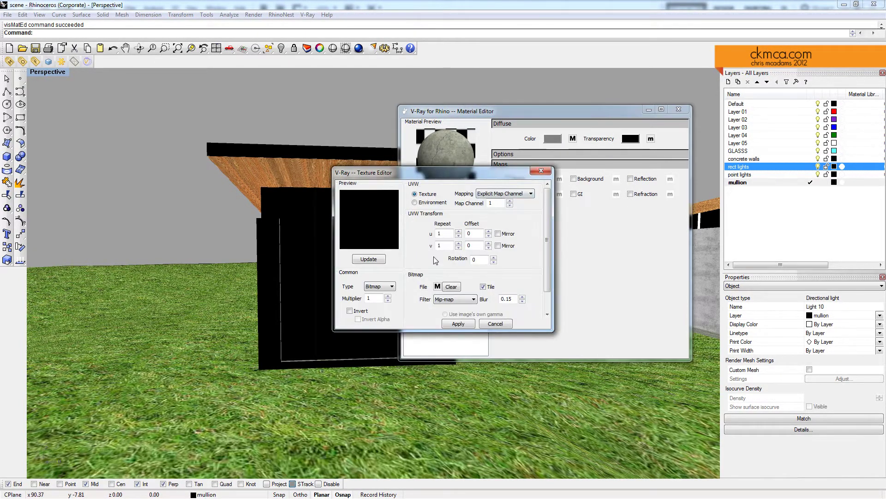
click(538, 172)
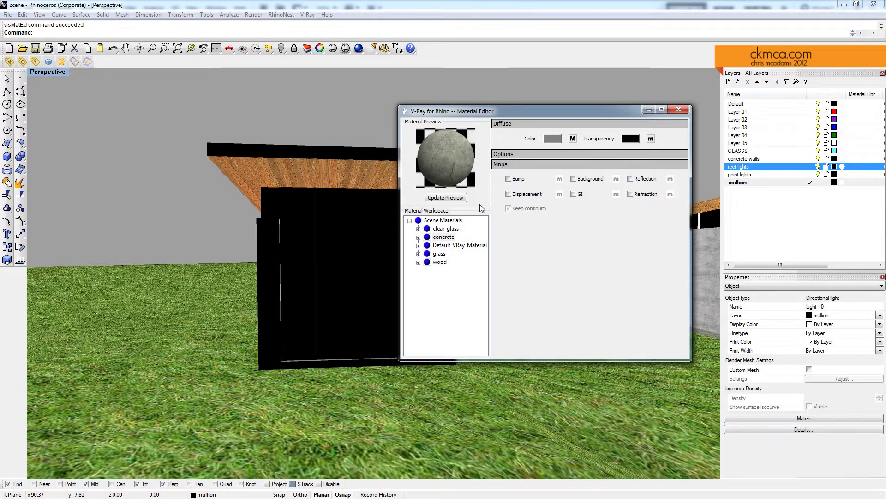
- Preview the wood material, review its diffuse and bump textures unchanged, then select grass
click(440, 262)
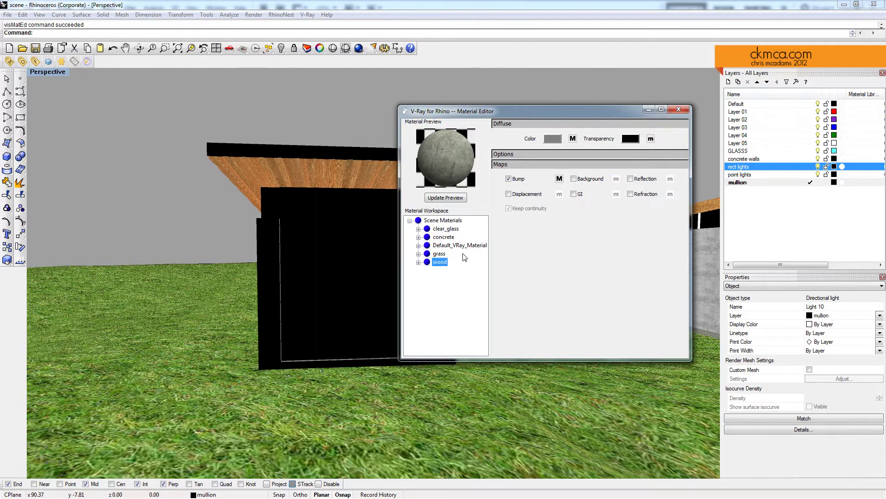
click(453, 198)
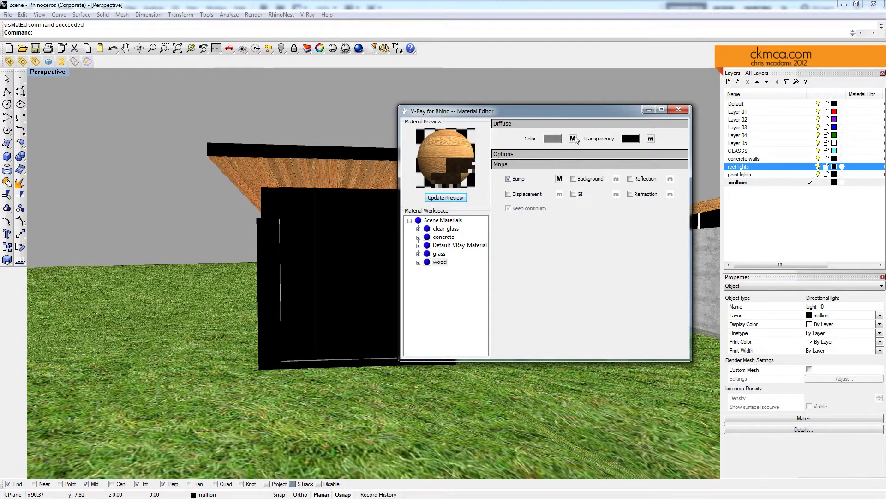
click(573, 139)
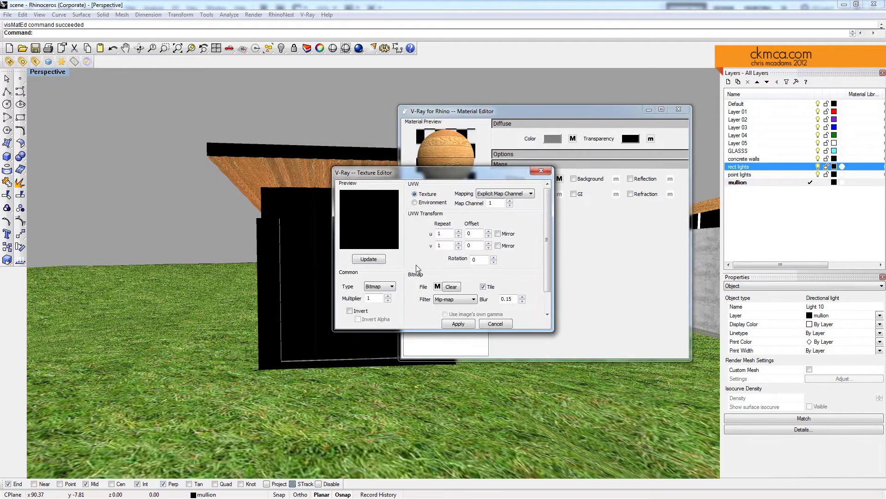
click(493, 324)
click(510, 179)
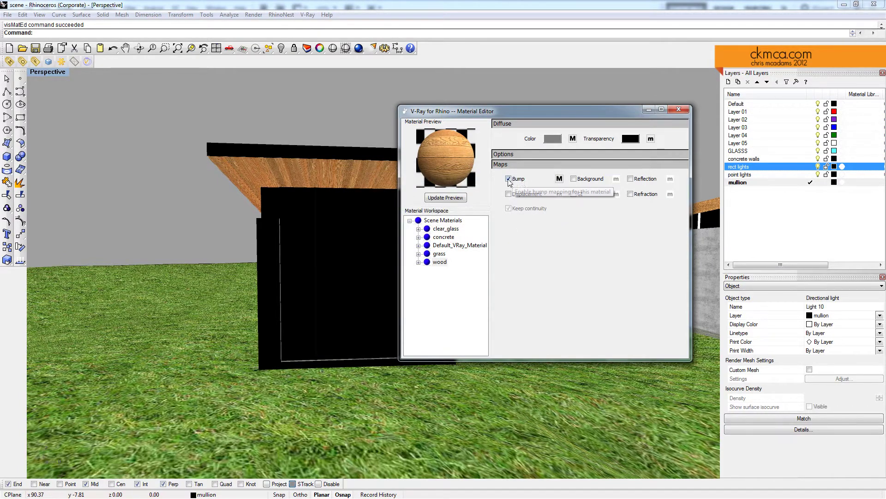
click(560, 179)
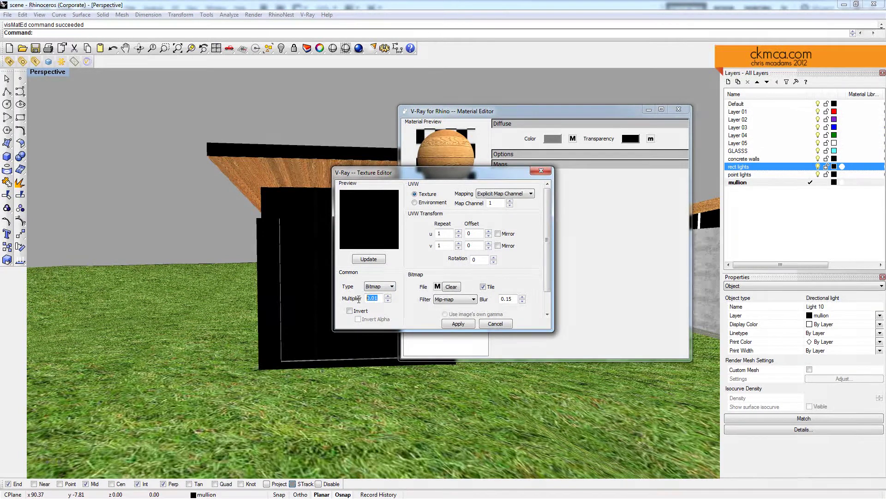
click(509, 325)
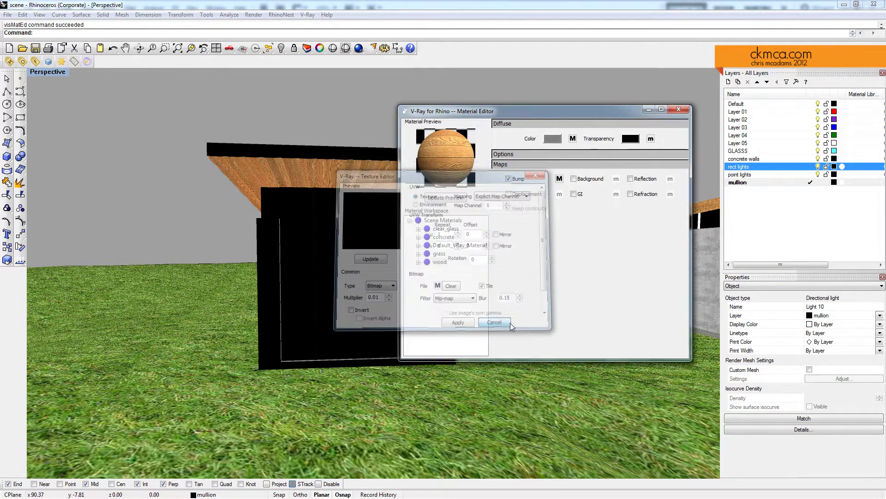
click(438, 253)
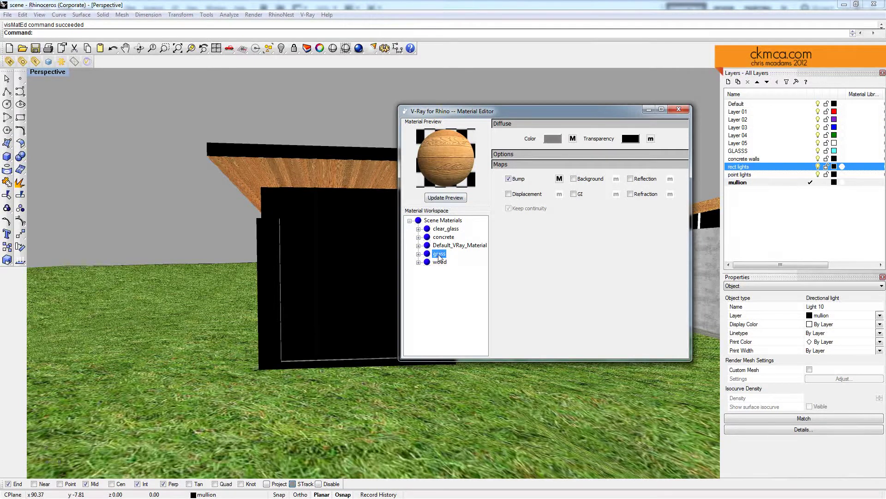
- Update the grass material preview and review its diffuse texture
click(445, 197)
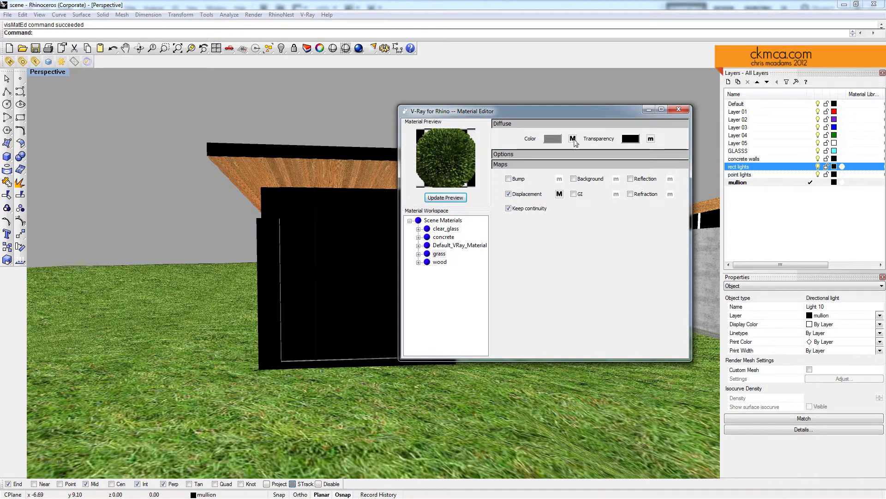
click(559, 193)
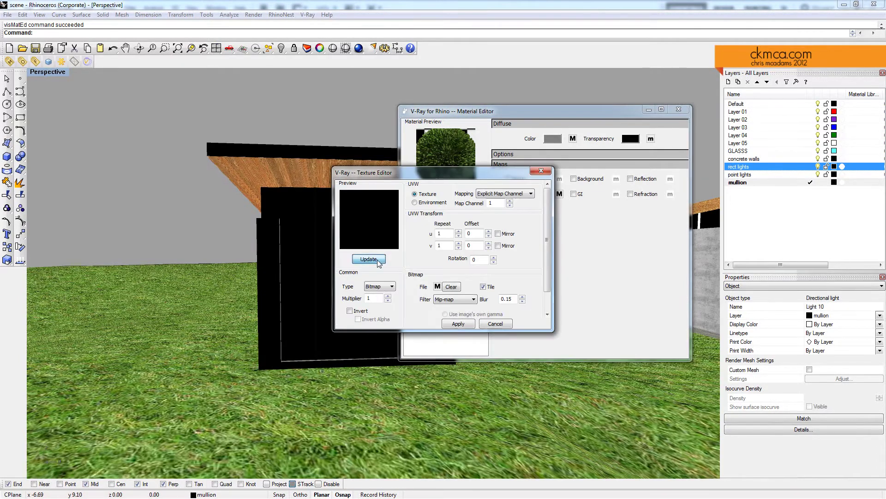
click(369, 259)
click(495, 323)
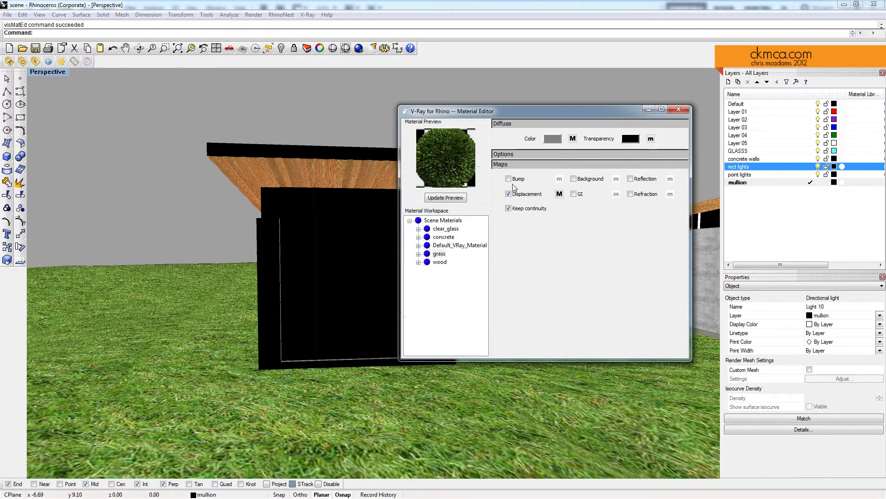
- Keep the grass displacement texture as Noise and preview it with Multiplier 1
click(559, 193)
click(388, 286)
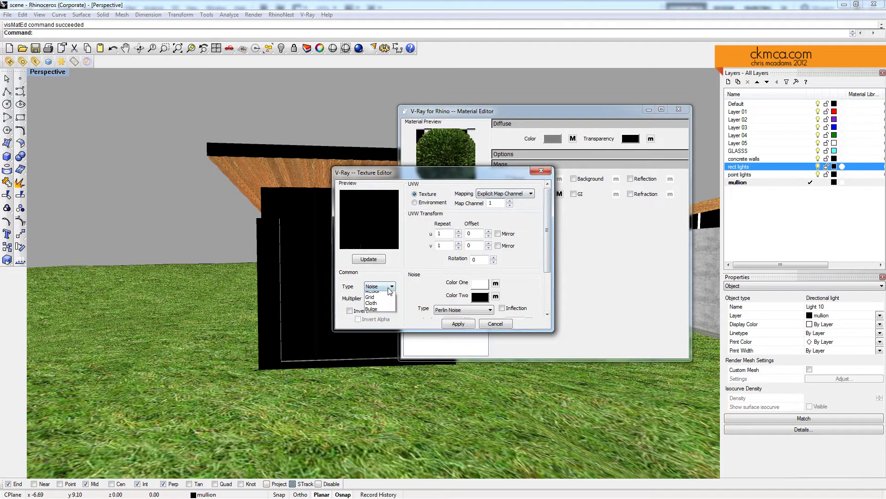
click(391, 287)
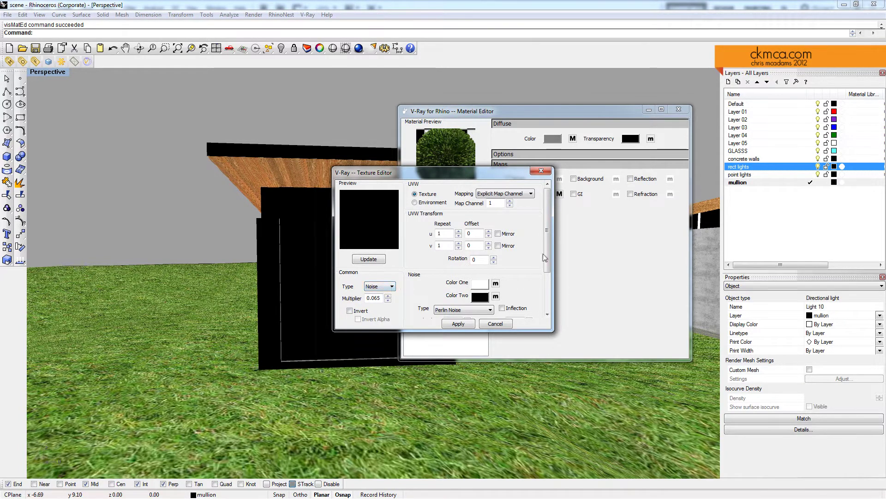
drag(547, 258, 548, 296)
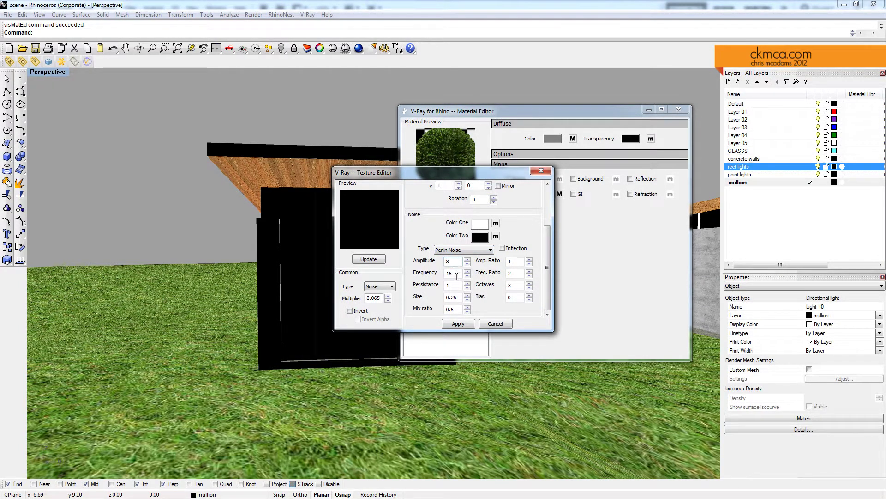
drag(459, 298, 423, 297)
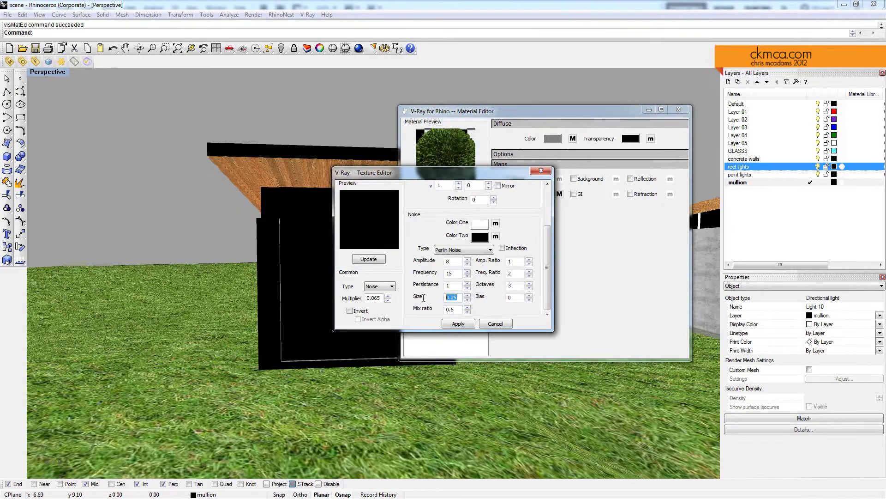
click(378, 259)
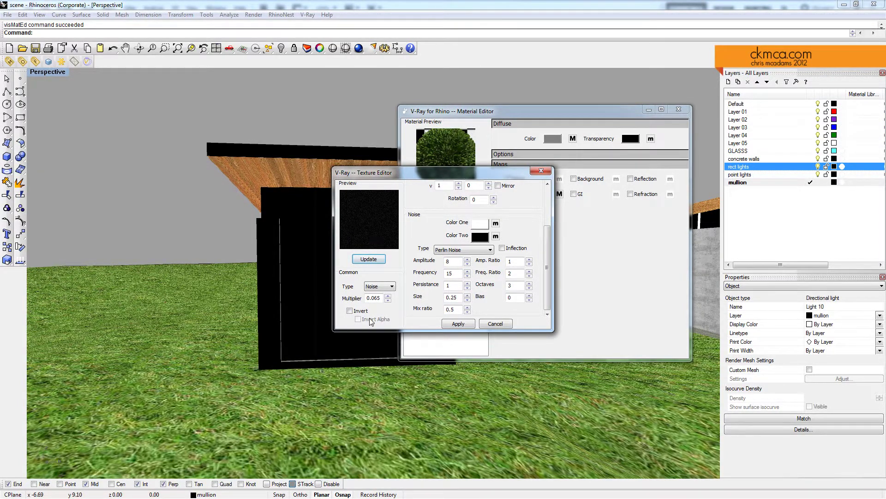
drag(381, 298, 357, 300)
text(1)
click(375, 259)
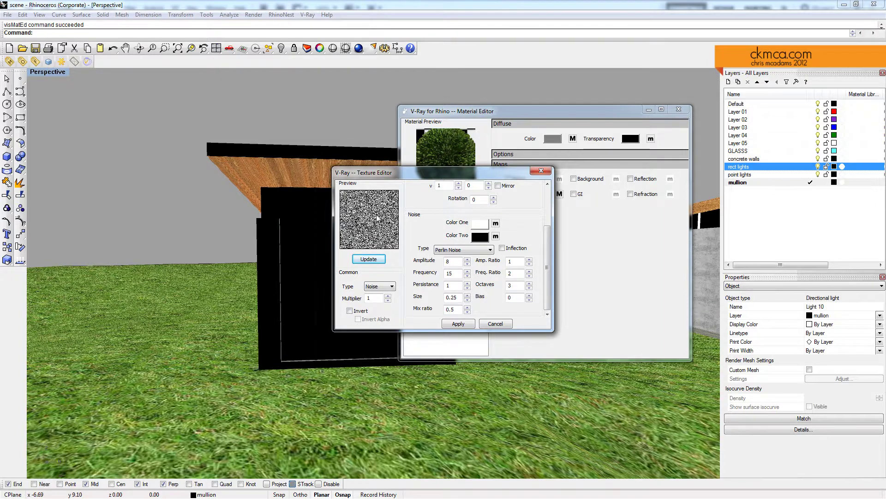
- Set the displacement Multiplier back to .065, apply it, and close the Material Editor
drag(372, 298, 337, 305)
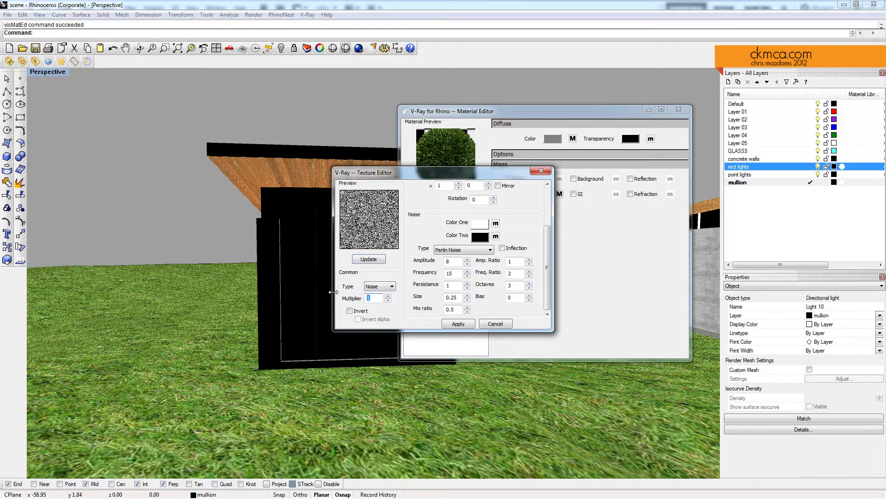
text(.065)
click(372, 261)
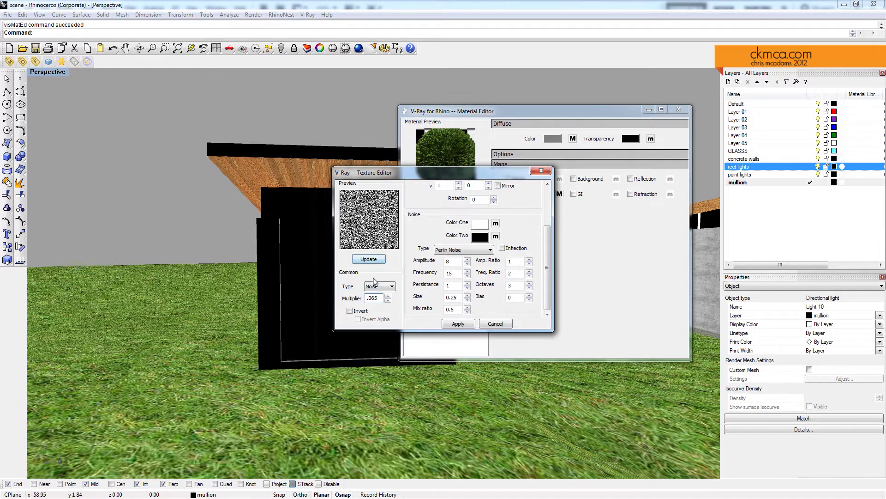
click(388, 300)
double_click(377, 299)
click(458, 324)
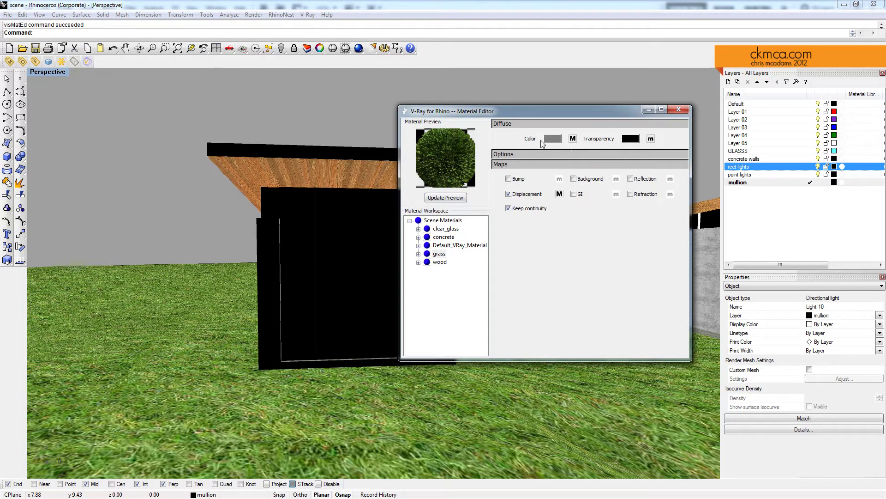
click(679, 109)
right_drag(614, 194, 554, 198)
click(568, 295)
click(774, 286)
click(763, 303)
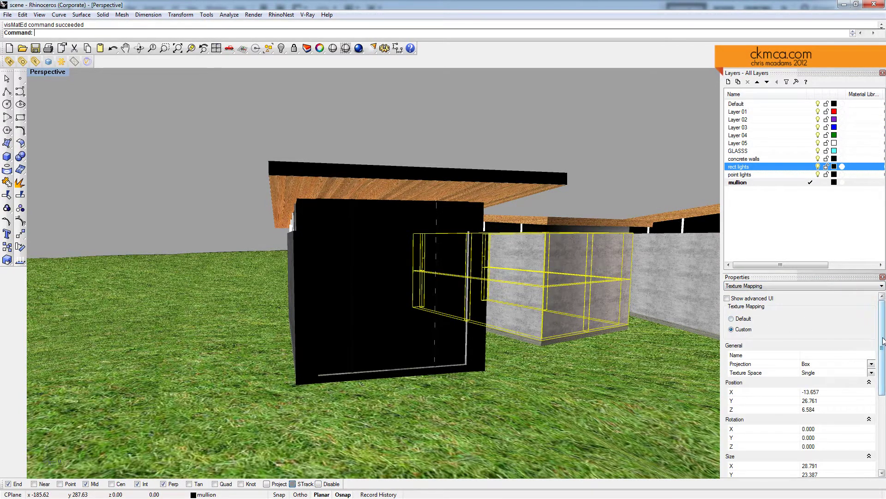
scroll(883, 340, down, 5)
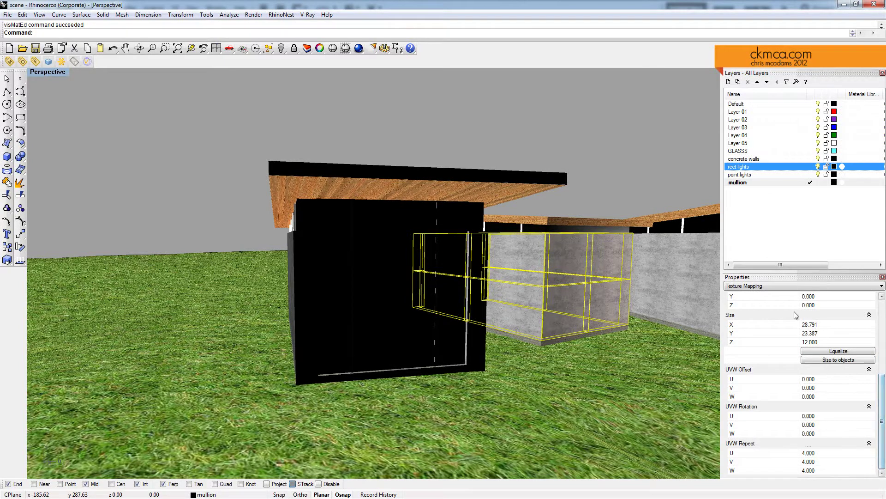
scroll(881, 332, up, 5)
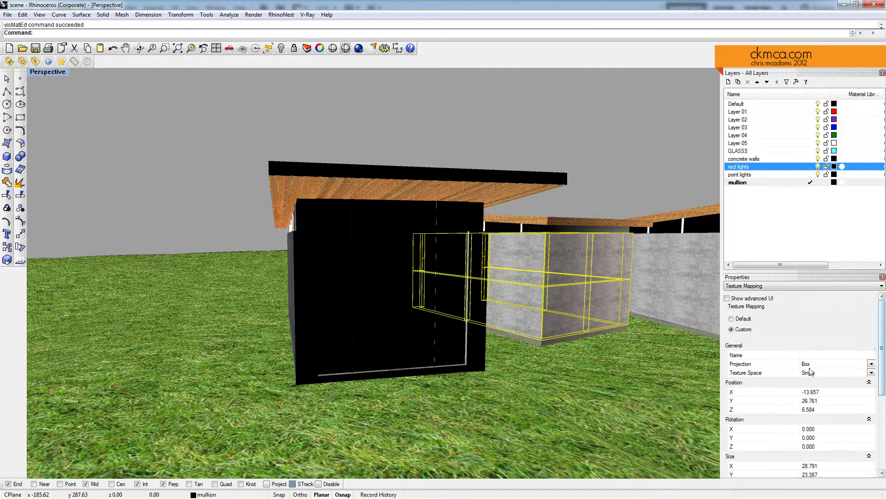
click(571, 210)
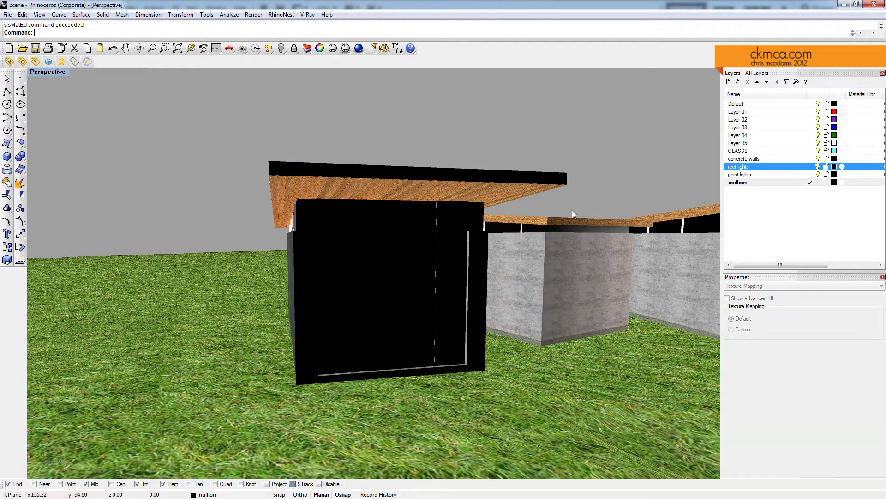
scroll(514, 279, up, 5)
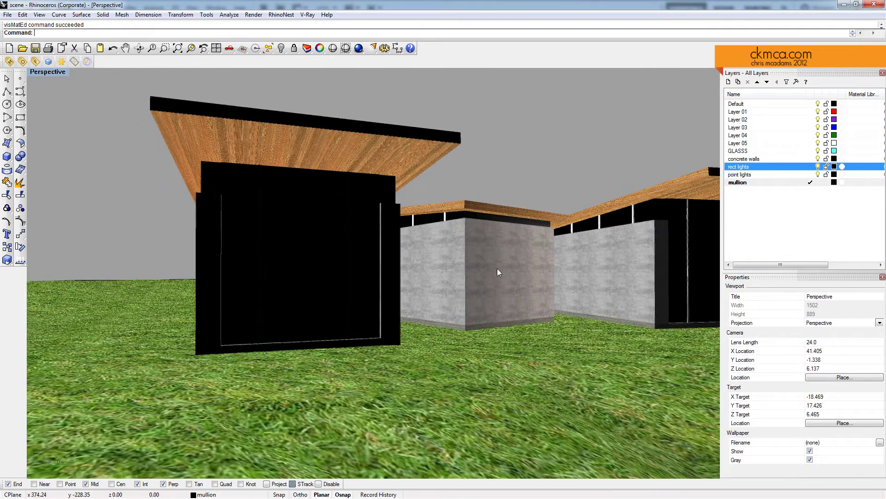
shift+right_drag(530, 257, 448, 253)
scroll(432, 257, down, 4)
scroll(482, 227, up, 2)
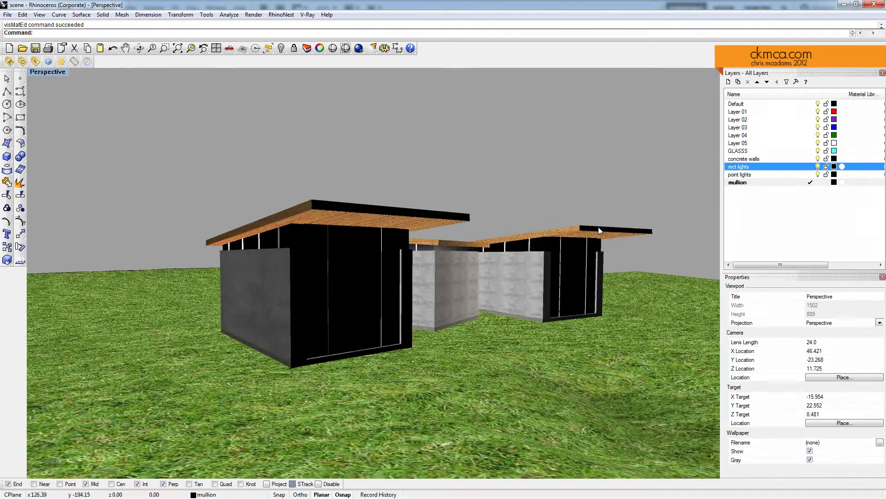
click(582, 231)
- Hide both pavilion roofs with the hide command to look inside
shift+click(410, 214)
text(hide)
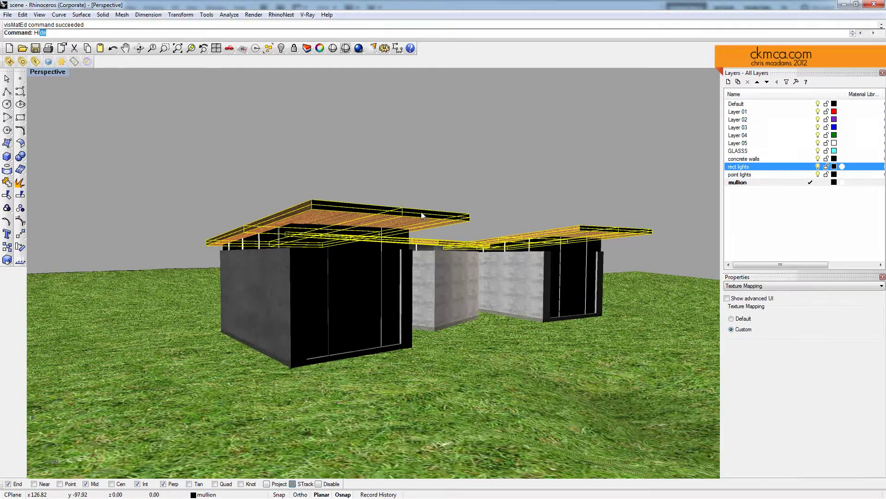
key(Return)
right_drag(422, 211, 418, 263)
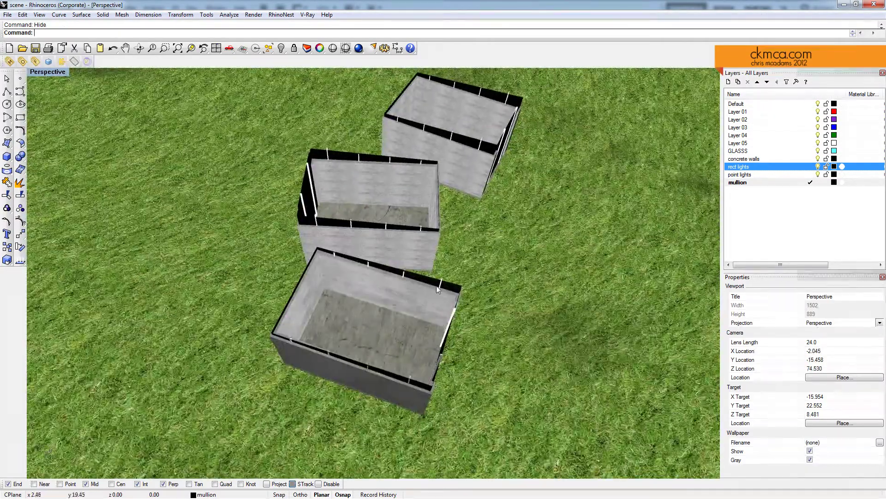
middle_click(417, 263)
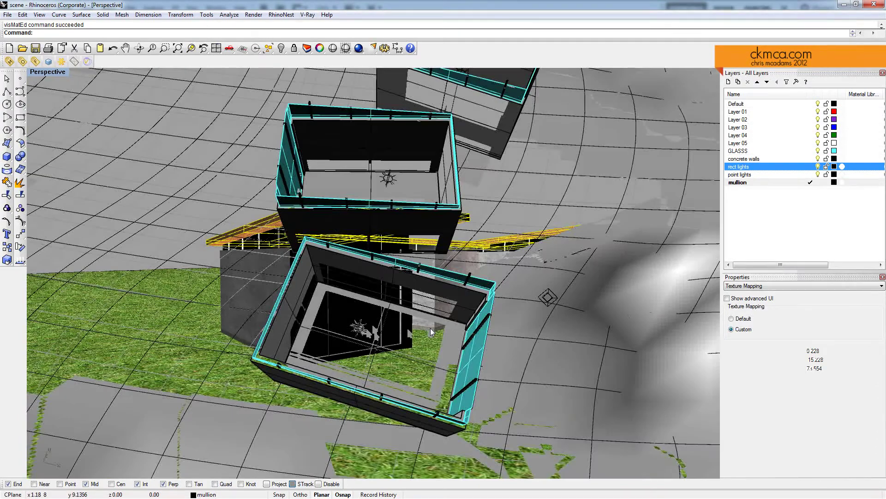
right_drag(430, 328, 359, 360)
- Show the point lights' Light properties, multiplier 0.5, for the front, middle and top pavilions
click(371, 347)
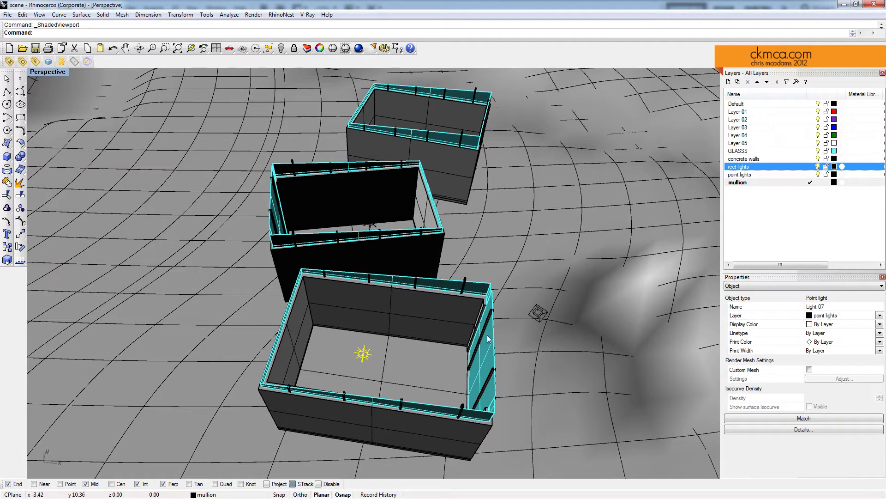
click(739, 286)
click(739, 296)
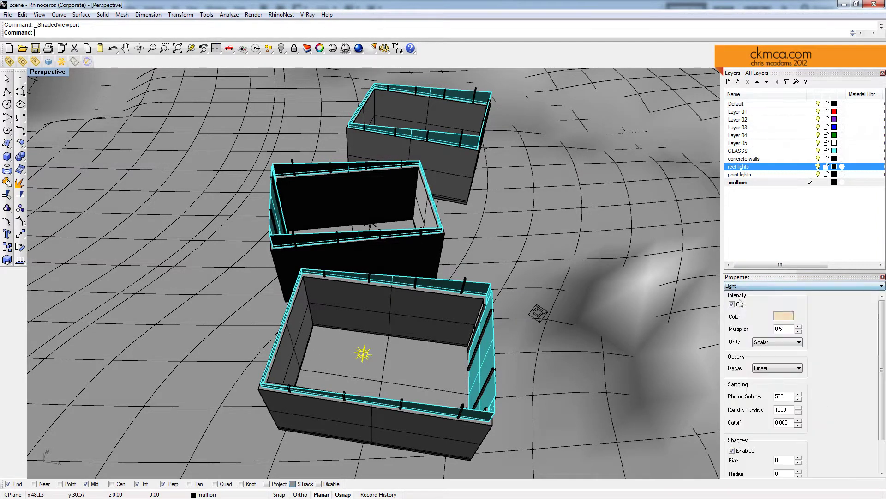
double_click(779, 329)
drag(882, 367, 882, 404)
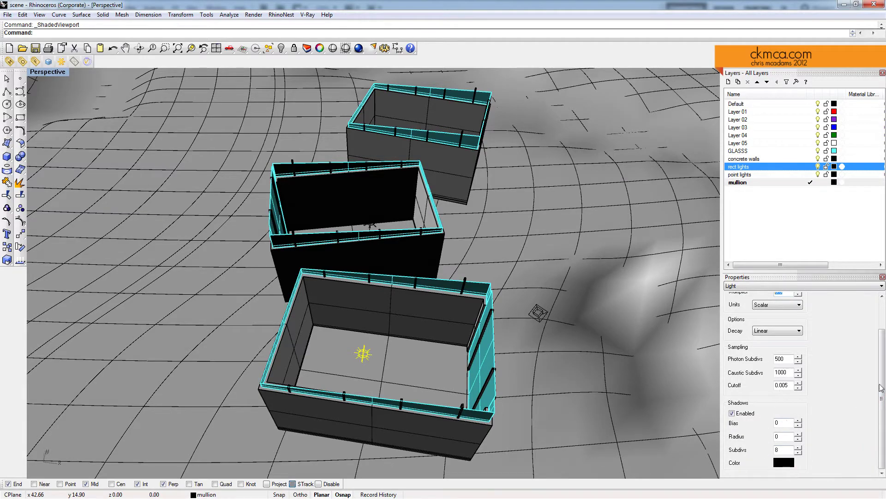
drag(882, 388, 881, 358)
right_drag(477, 311, 397, 248)
click(378, 213)
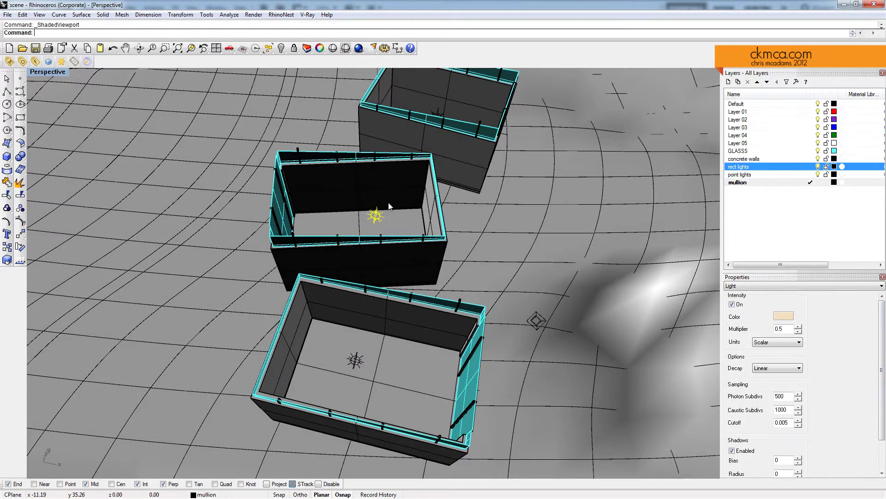
click(434, 113)
- Show the front glass rectangle light's Light properties, with multiplier 2
click(465, 163)
right_drag(465, 163, 401, 346)
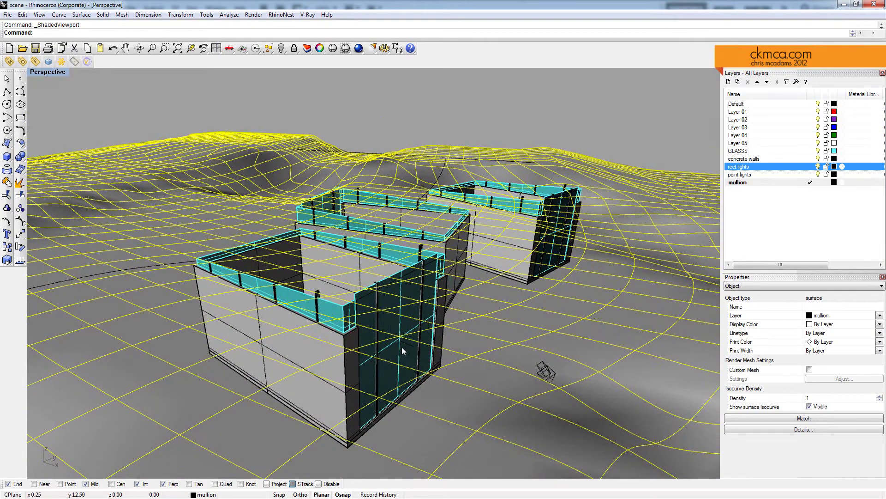
click(405, 345)
click(739, 286)
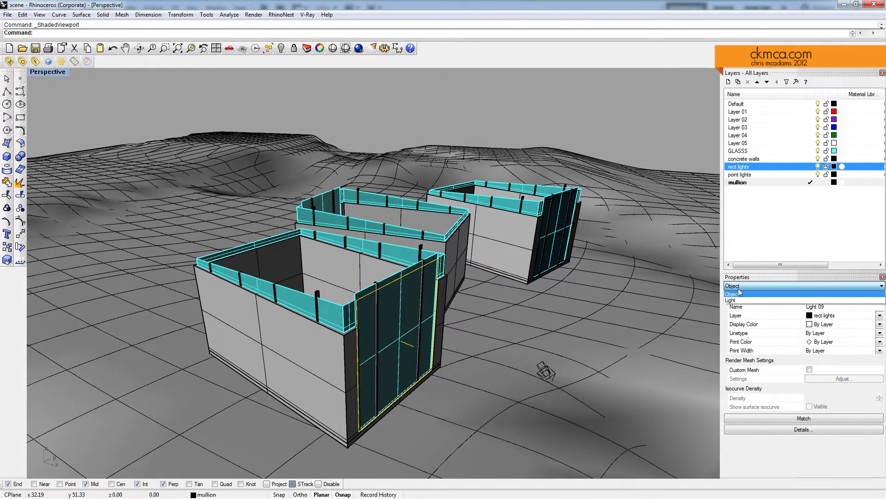
click(739, 300)
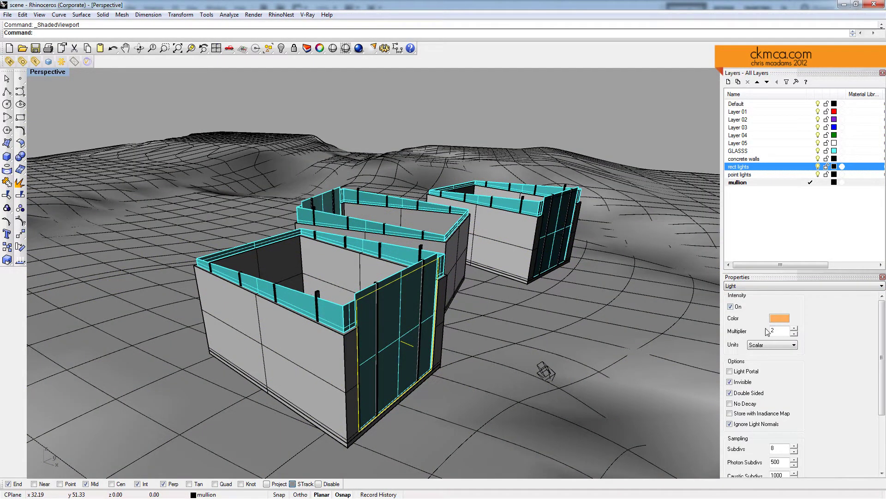
double_click(773, 331)
- Select the right pavilion's glass-front rectangular light from the Selection Menu
right_drag(503, 366, 232, 280)
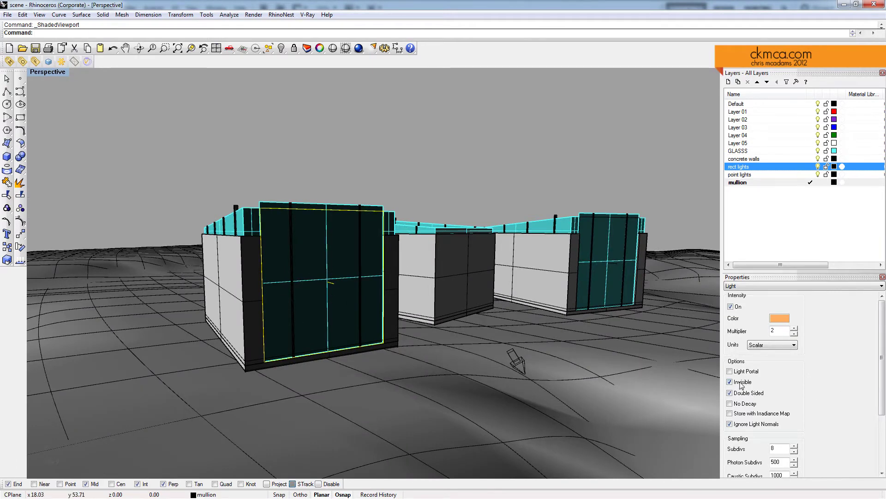
right_drag(439, 298, 342, 328)
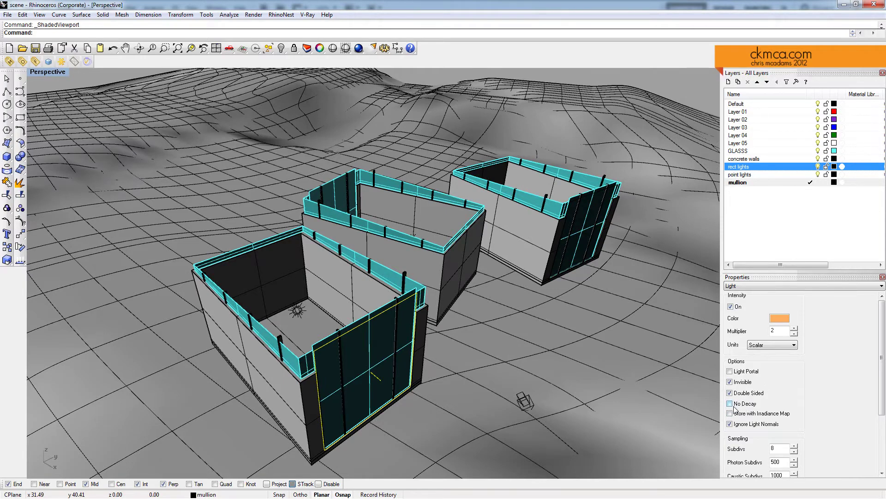
right_drag(369, 383, 362, 344)
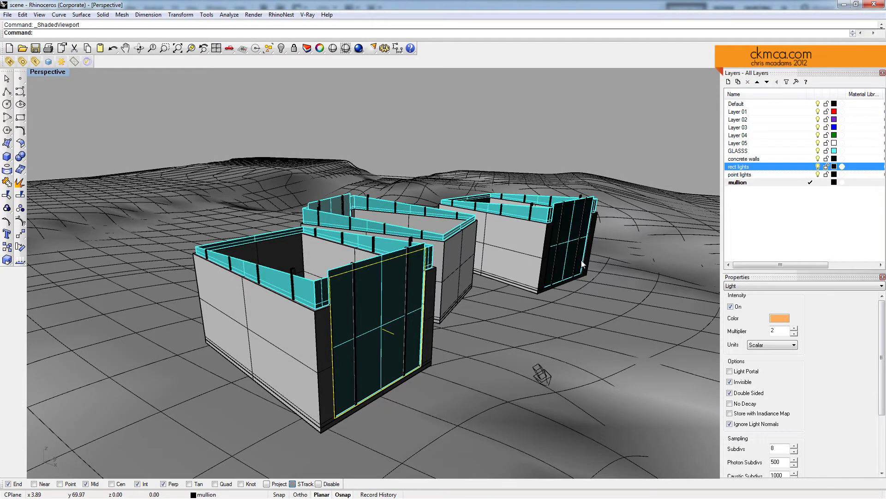
right_drag(584, 280, 623, 272)
click(629, 268)
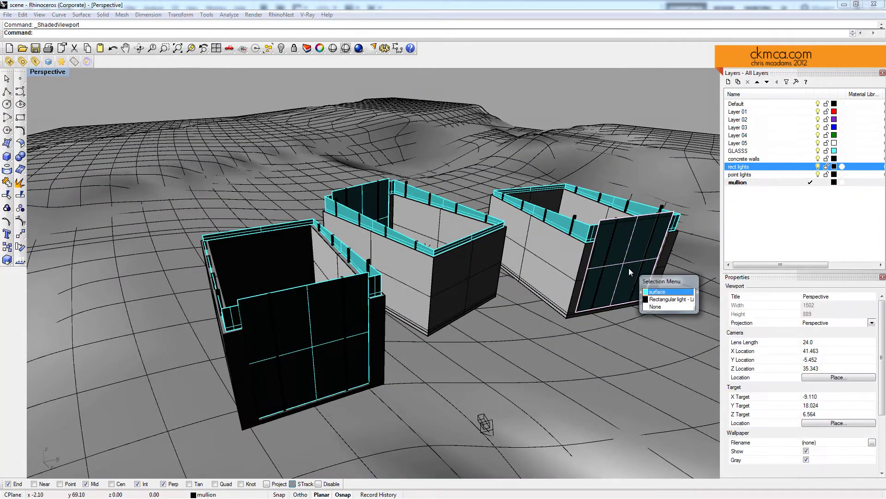
click(667, 299)
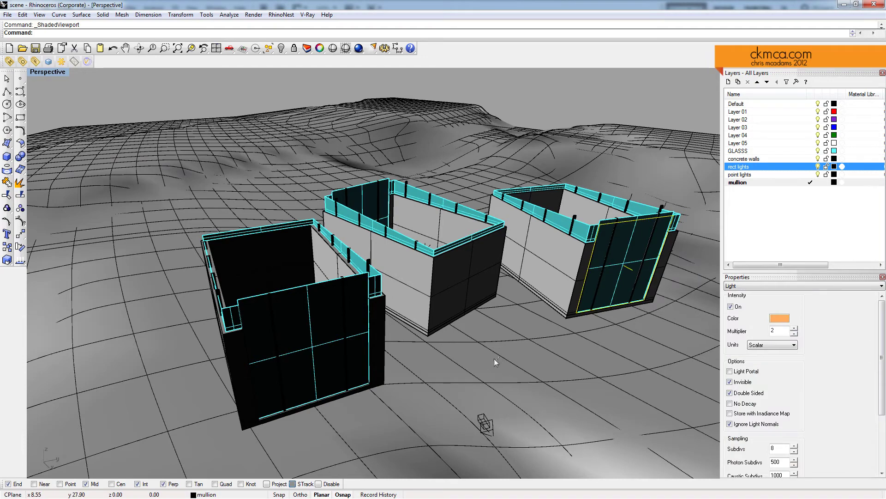
right_drag(494, 358, 590, 350)
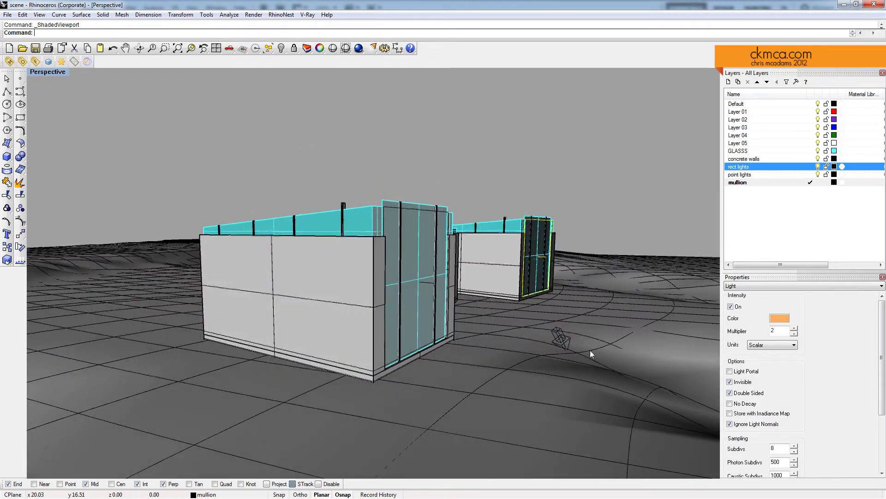
- Try sun azimuth about 215° and altitude 64.7° in Sun Angle Calculator, then cancel
click(559, 340)
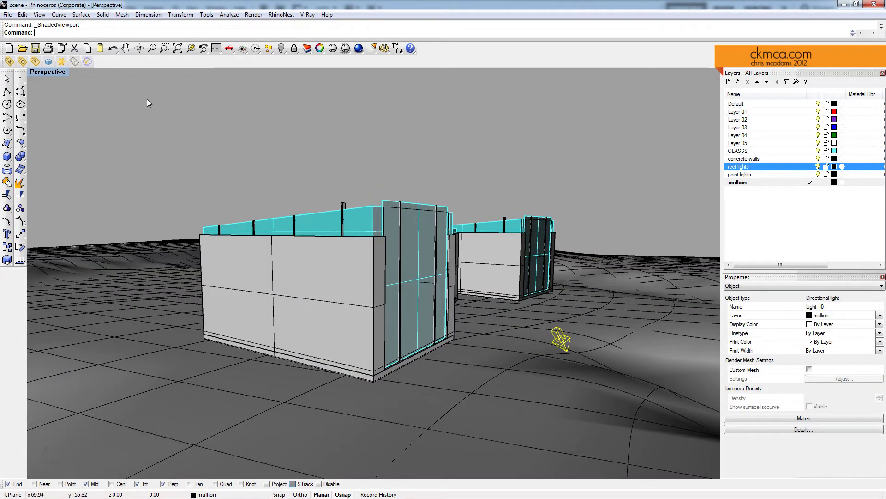
click(61, 61)
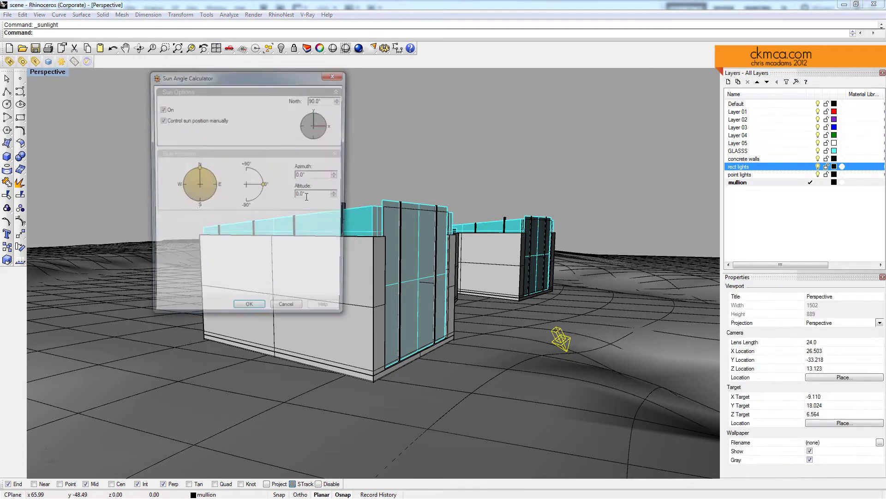
drag(203, 201, 185, 201)
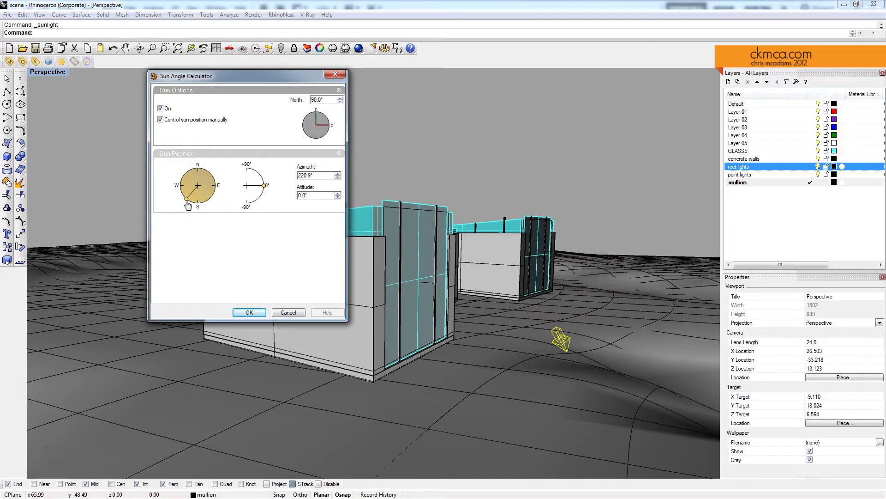
drag(255, 184, 255, 172)
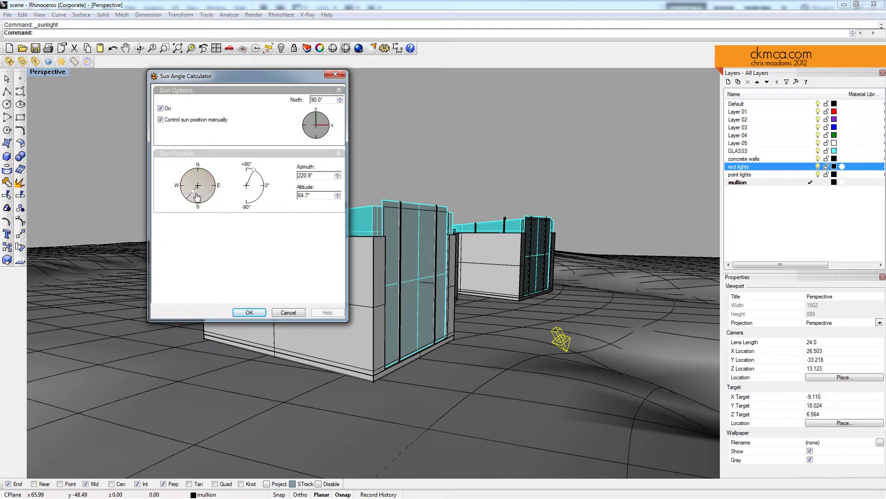
click(288, 313)
- Review the sun light's Turbidity 5, Size mult. 60 and Intensity mult. 0.01, then deselect it
click(558, 337)
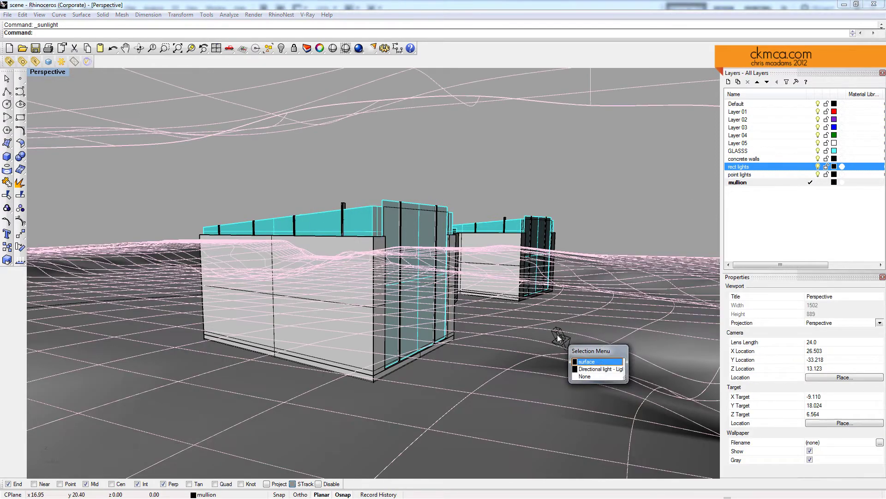
click(598, 369)
click(766, 286)
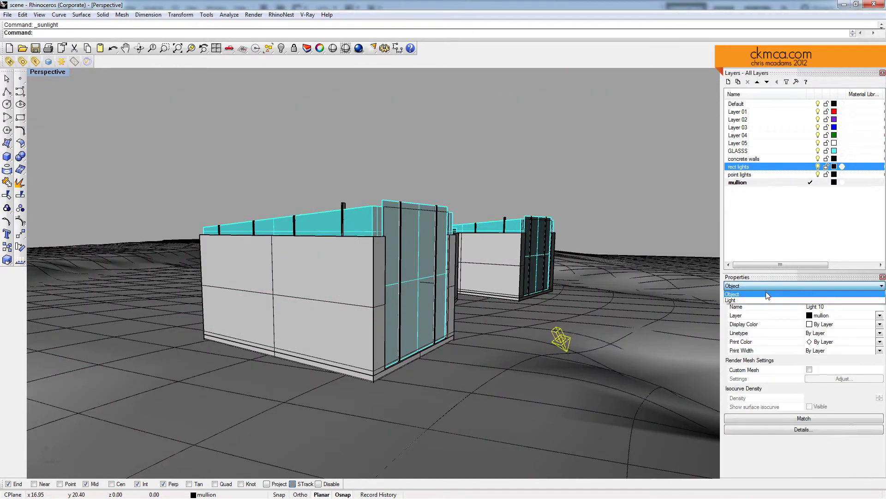
click(743, 300)
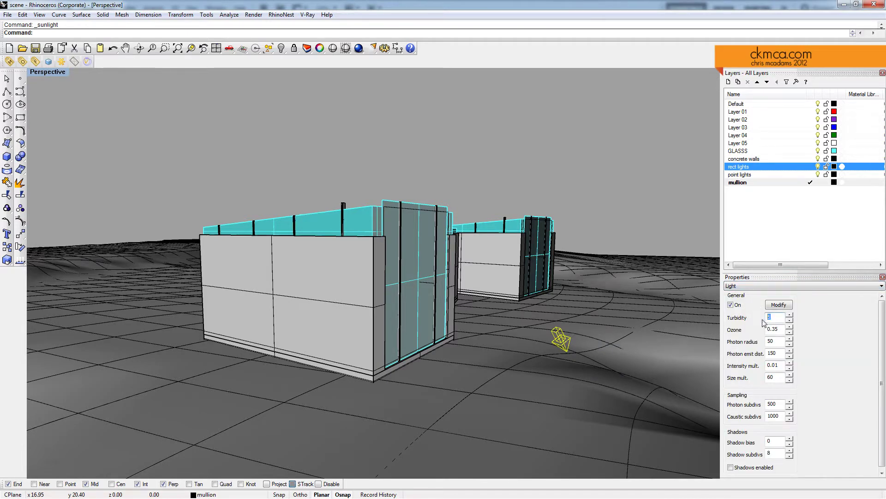
double_click(776, 320)
double_click(778, 378)
drag(780, 365, 763, 367)
click(776, 370)
right_drag(442, 218, 507, 295)
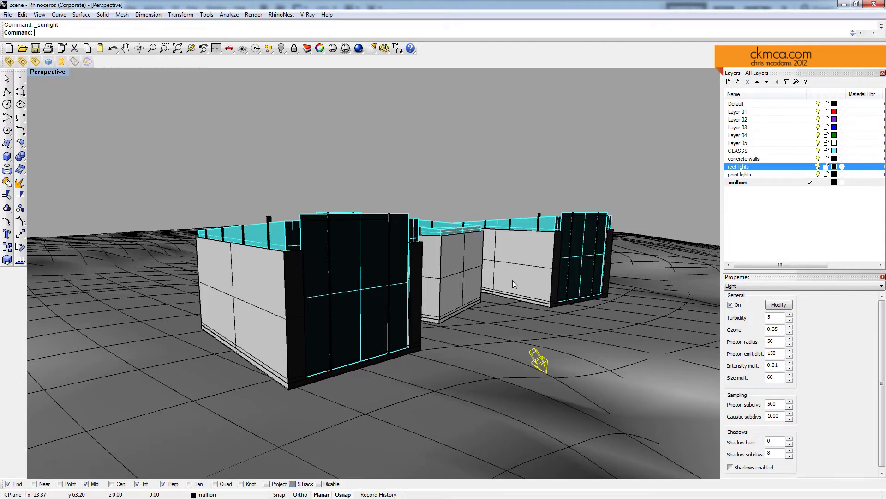
right_drag(212, 217, 236, 196)
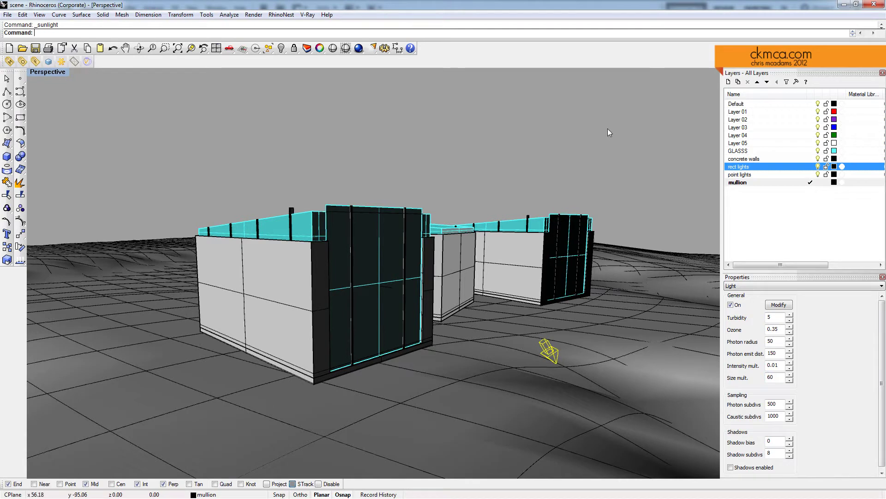
key(Escape)
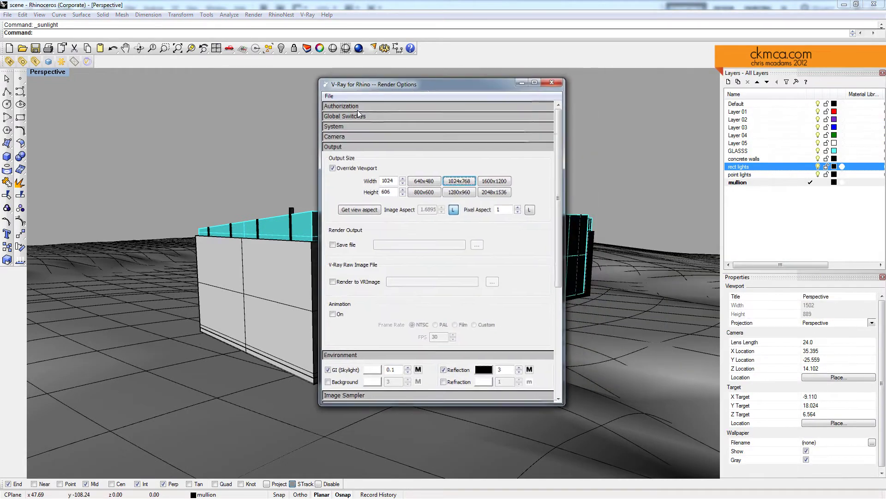
- In V-Ray Render Options, check camera Shutter speed 55 and select the GI Skylight value
click(339, 147)
click(340, 137)
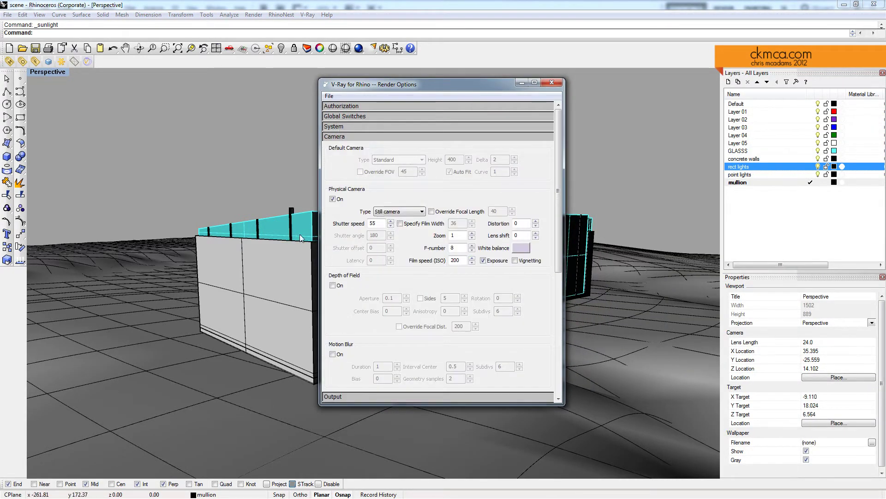
click(379, 224)
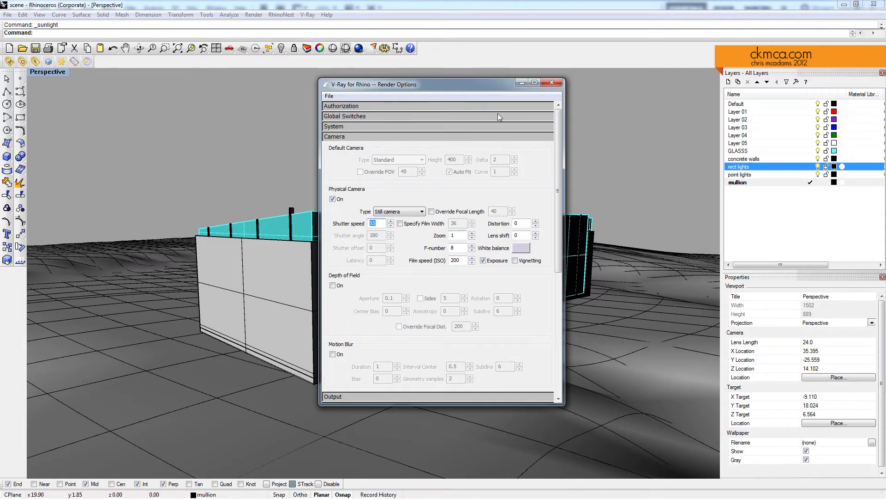
click(359, 137)
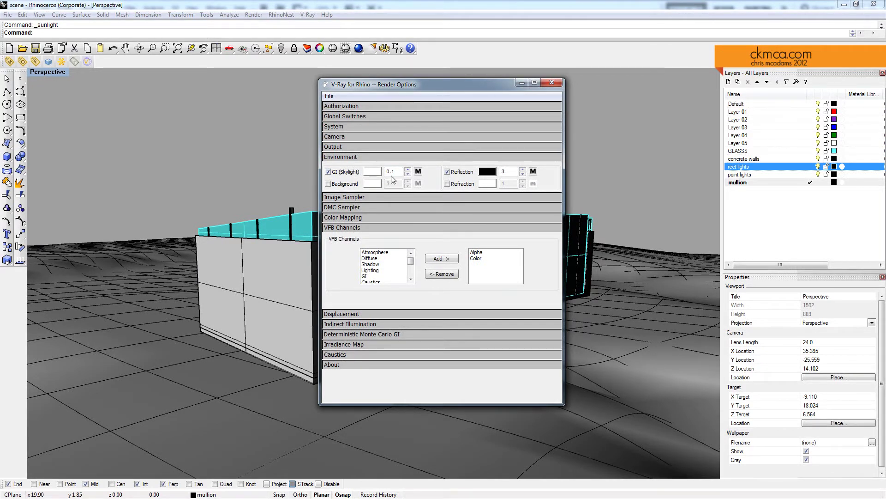
drag(396, 171, 381, 170)
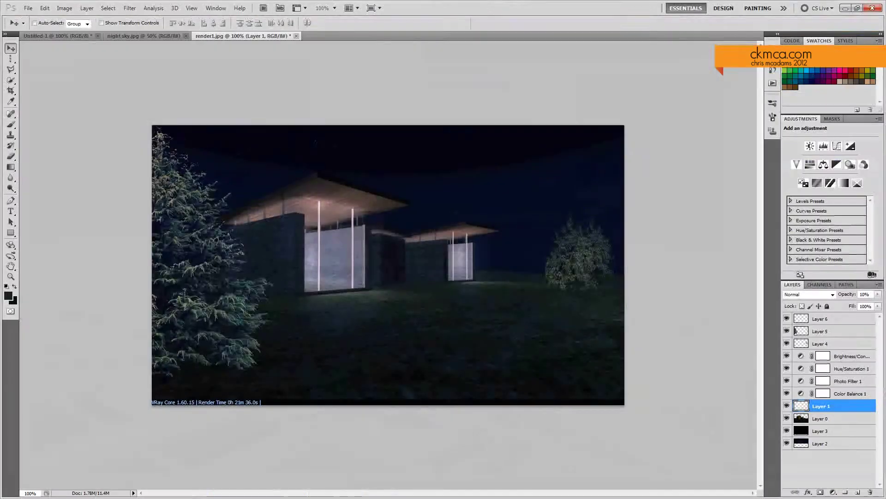
- Bring the Untitled-1 dark purple gradient document to the front
click(51, 35)
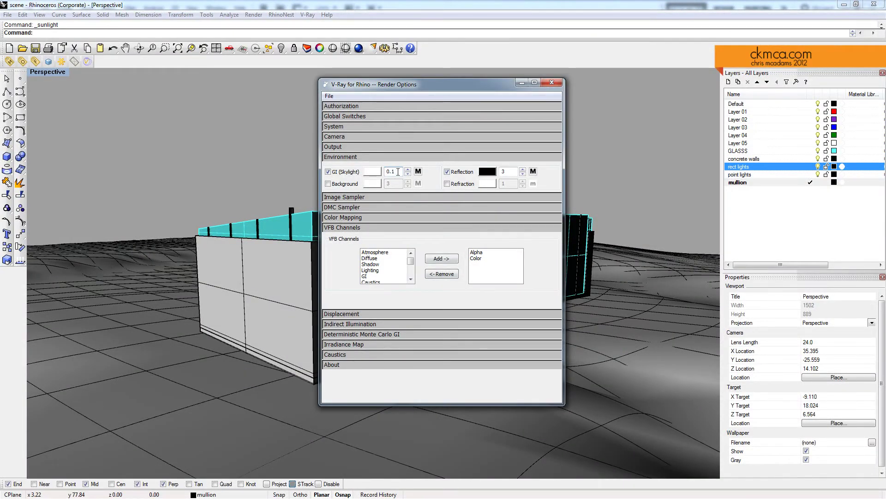
- Apply a dark purple spherical bitmap to the GI skylight, with GI at 0.1 and Reflection 3
click(417, 171)
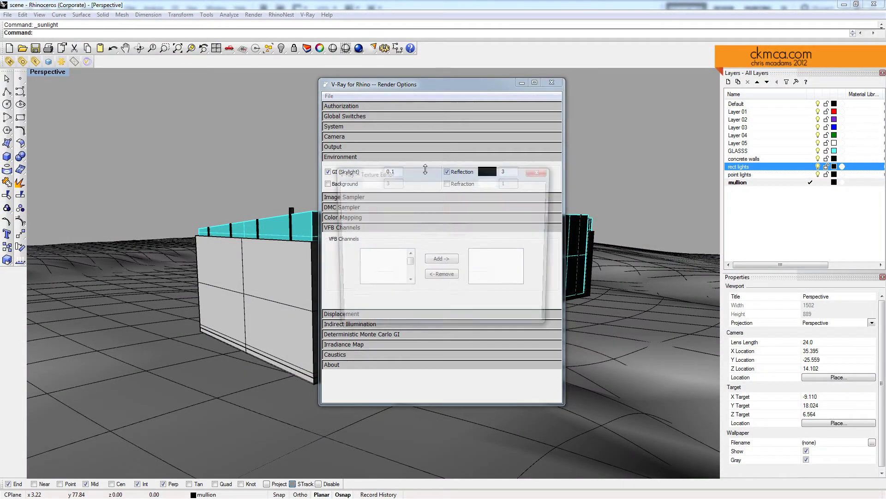
click(371, 259)
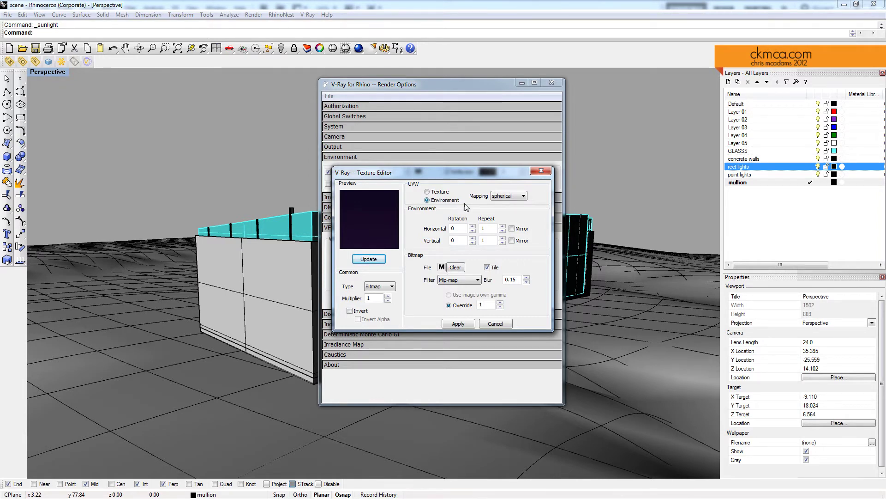
click(470, 325)
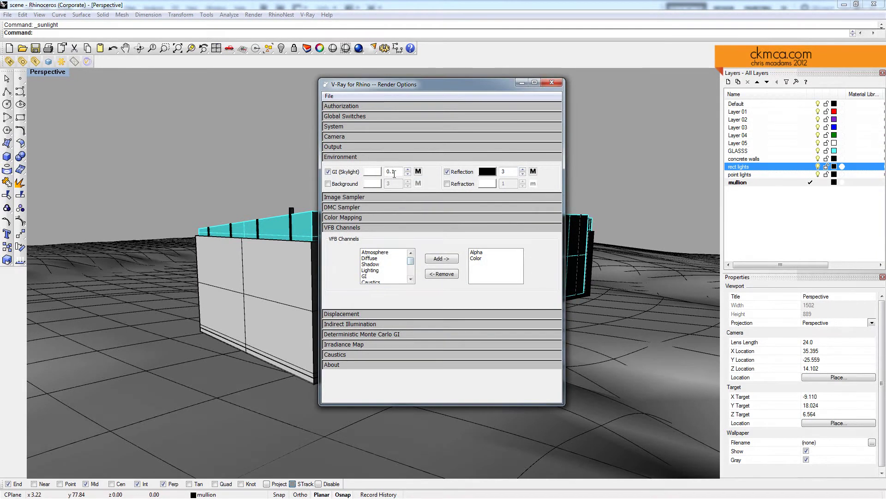
drag(395, 170, 385, 171)
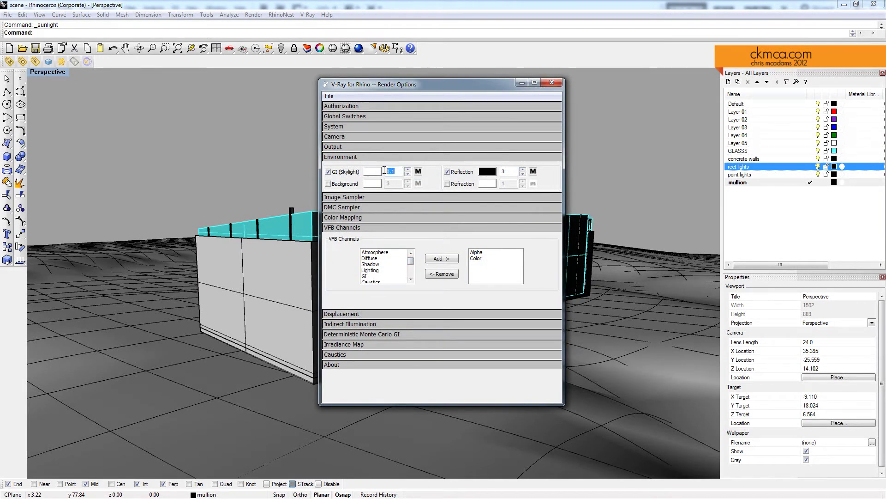
double_click(510, 172)
double_click(507, 173)
- Close the V-Ray render settings and render the night scene
click(355, 157)
click(552, 83)
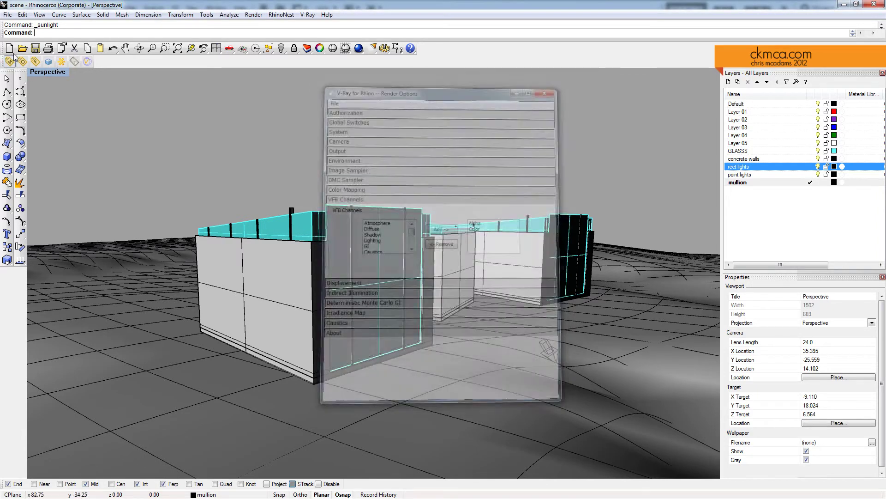
click(48, 62)
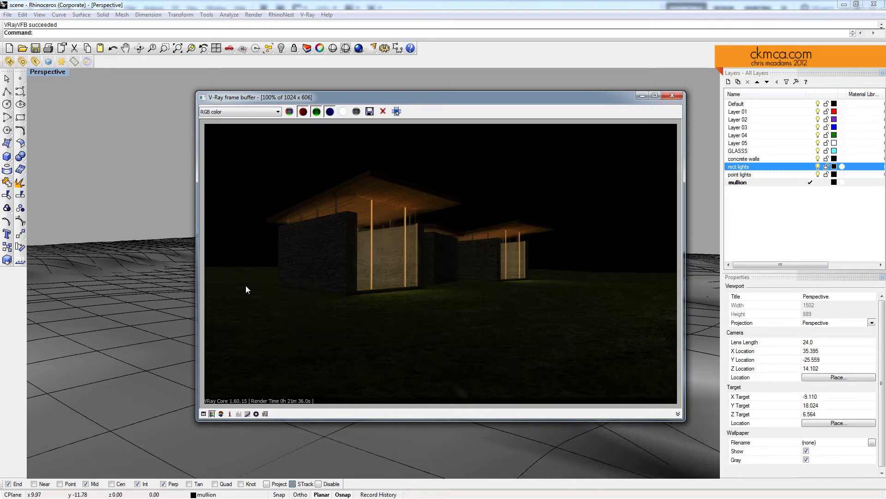
- Show the render's Alpha channel in the V-Ray frame buffer
drag(344, 98, 310, 98)
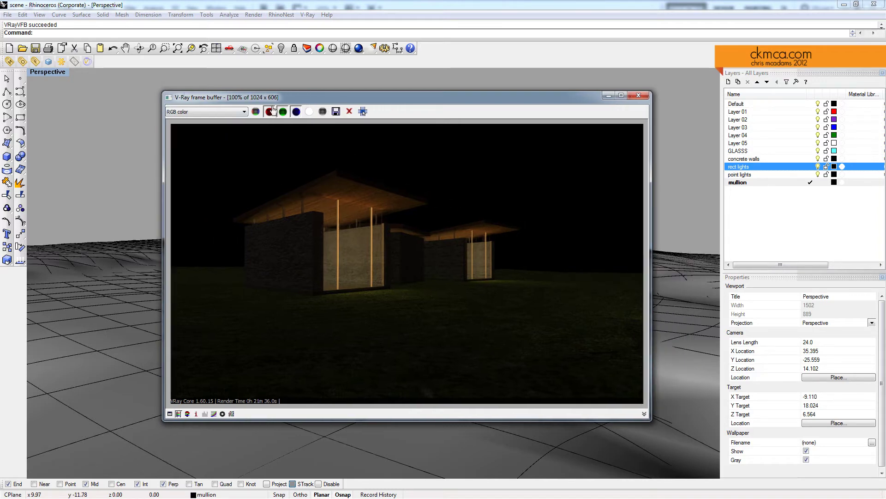
click(198, 112)
click(173, 127)
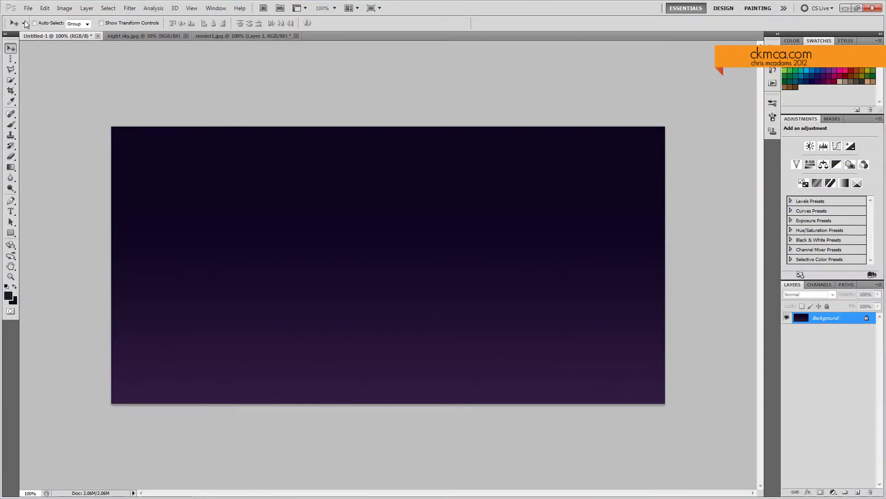
- Select all of night sky.jpg, then return to render1.jpg
click(201, 36)
click(142, 36)
key(ctrl+a)
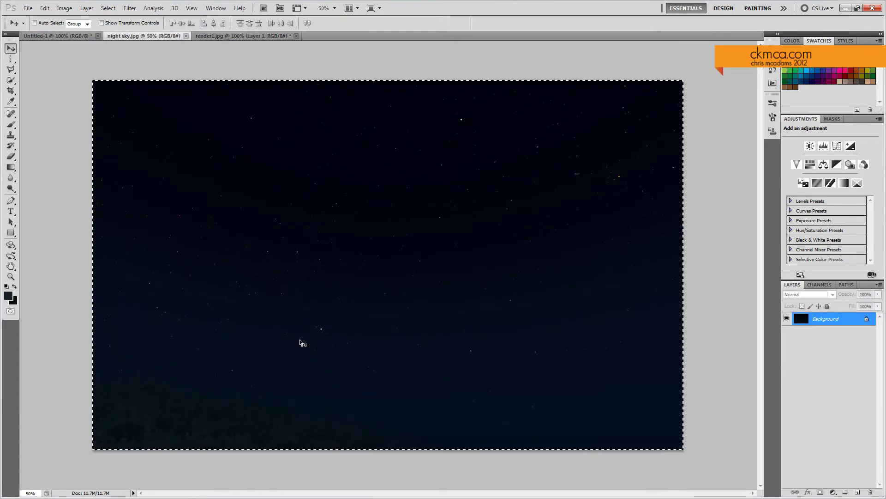
click(220, 38)
- Load the Alpha 1 channel as a selection and invert it to the sky
click(820, 285)
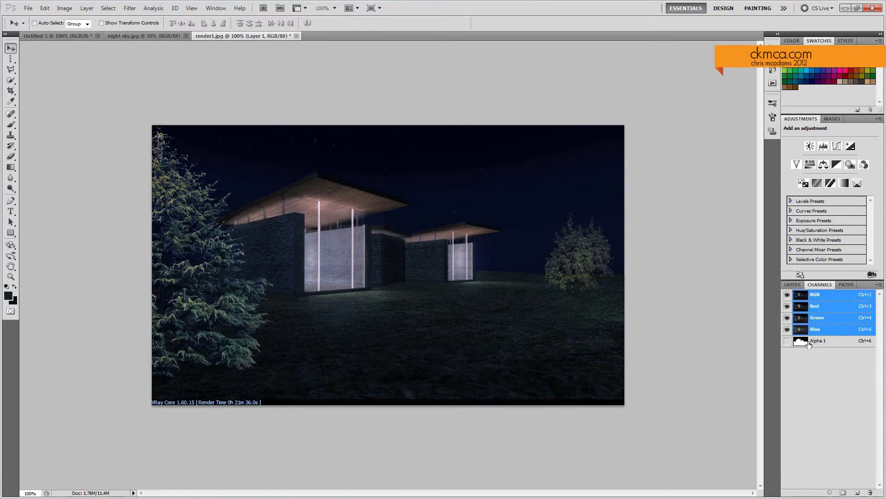
click(807, 342)
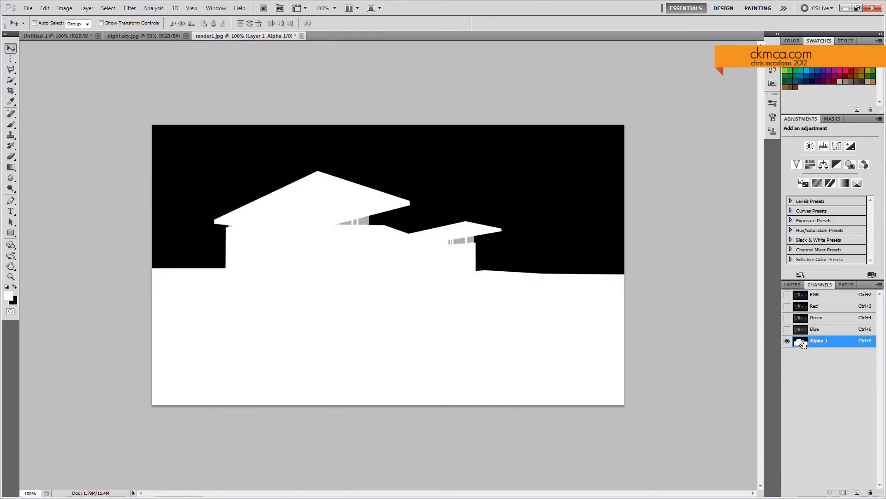
ctrl+click(802, 341)
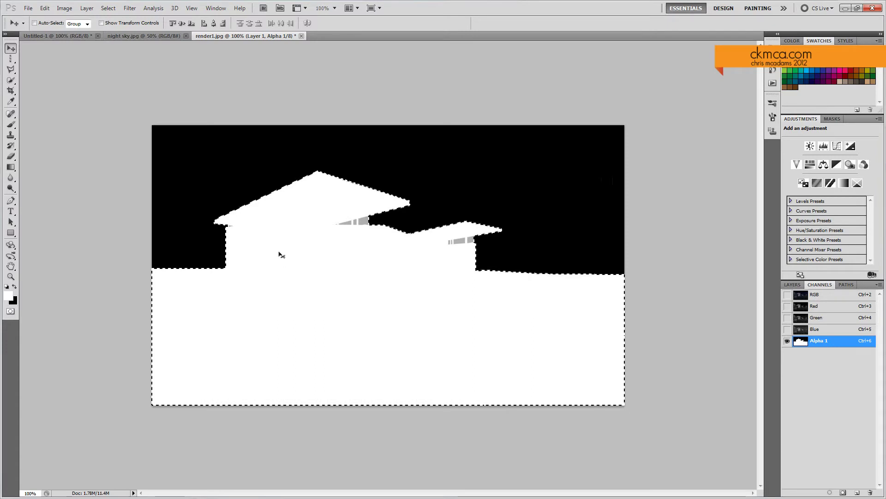
key(ctrl+shift+i)
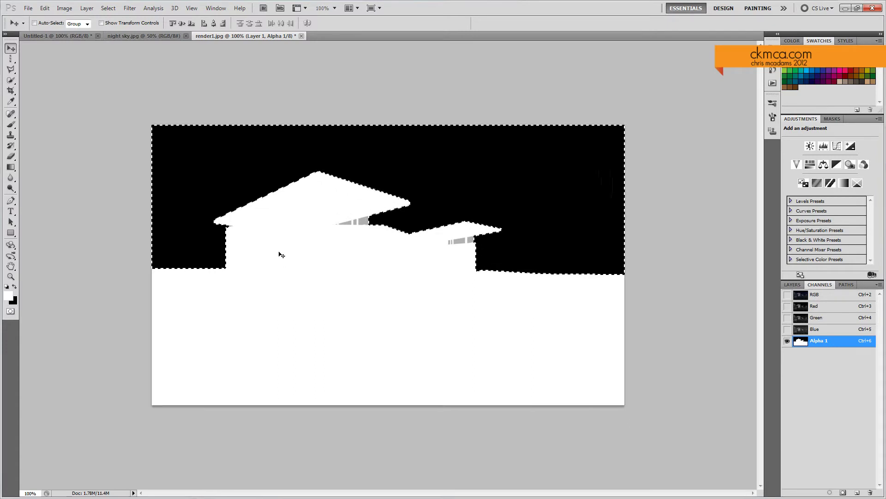
- Return to RGB and Layer 0, deselect, and hide Layers 6 through 3
click(792, 295)
click(792, 284)
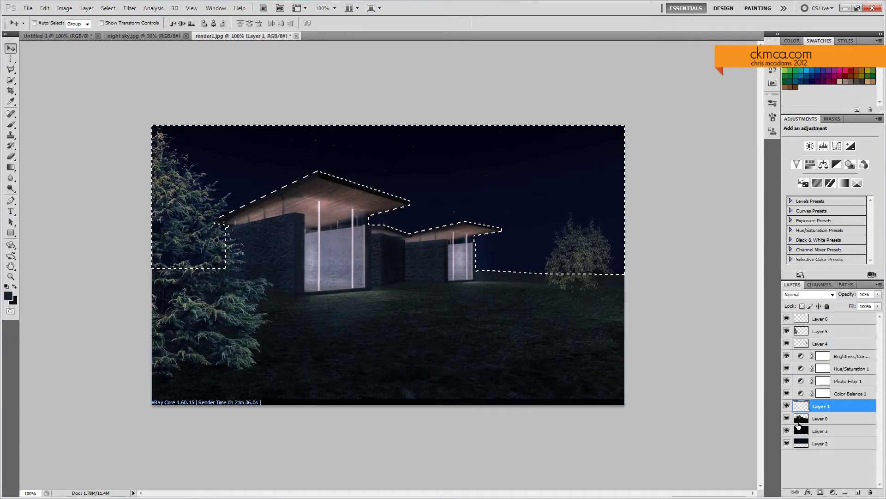
click(817, 419)
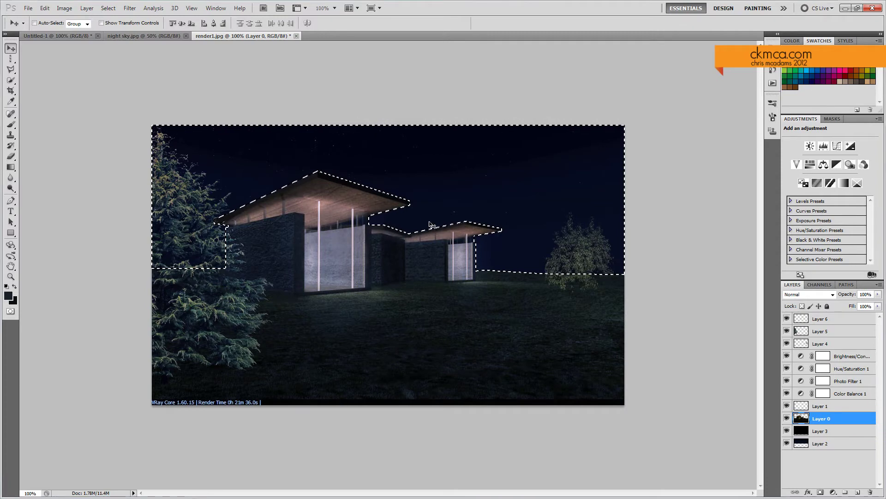
key(ctrl+d)
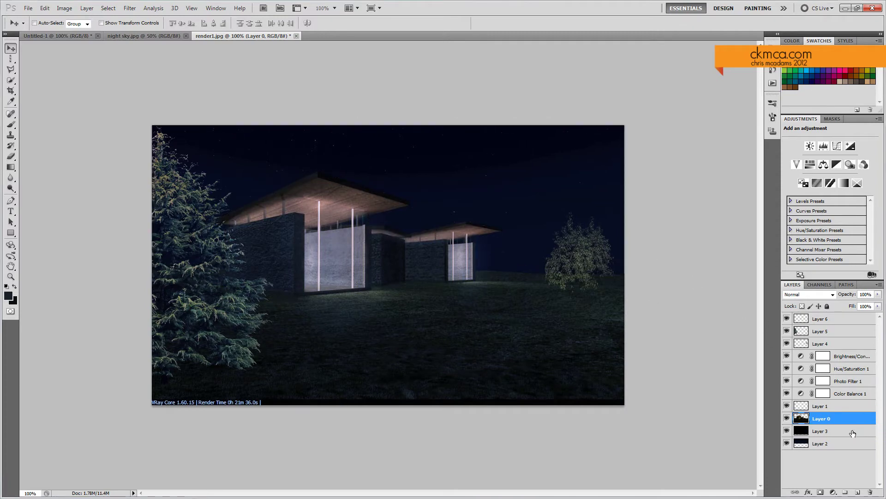
drag(787, 319, 787, 427)
- Make only Layer 0, the night sky Layer 2 and Layer 3 visible
click(787, 444)
click(787, 418)
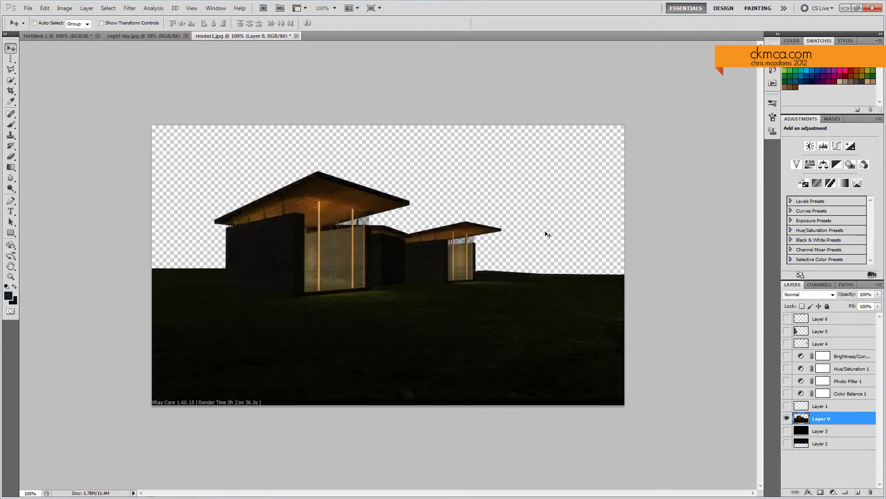
click(786, 443)
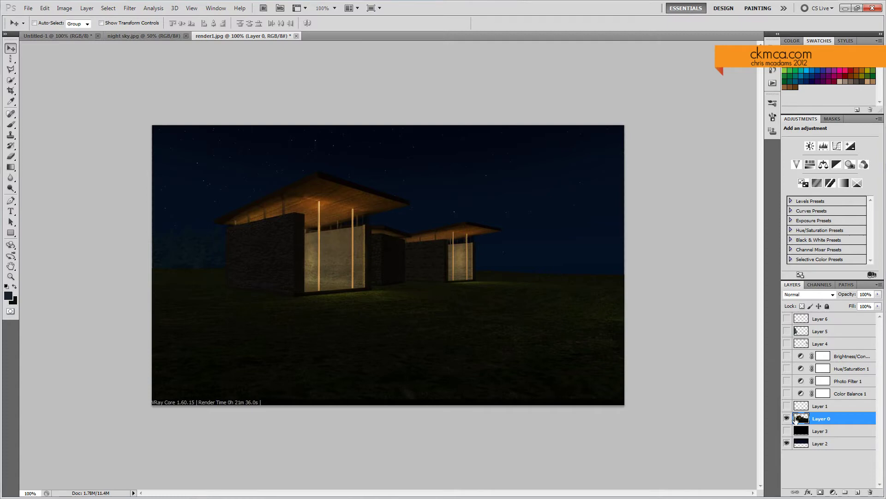
click(787, 431)
- Set Layer 3's opacity to about 51%
click(807, 433)
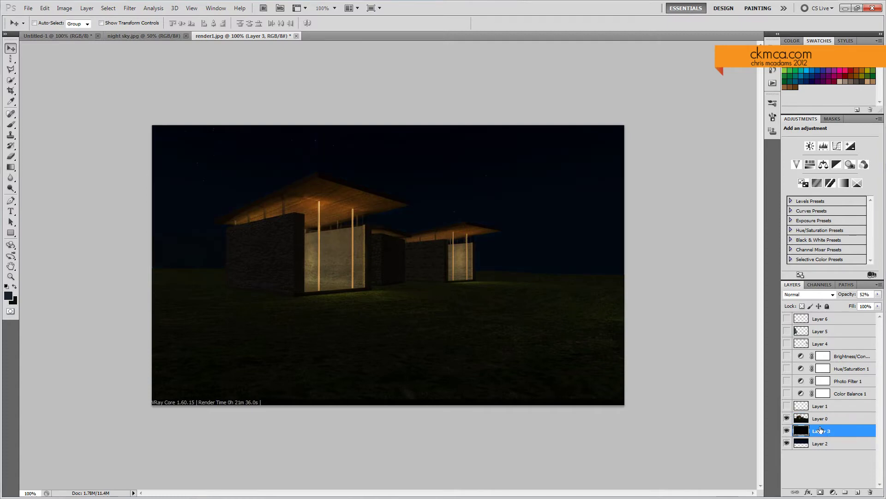
text(5)
click(877, 294)
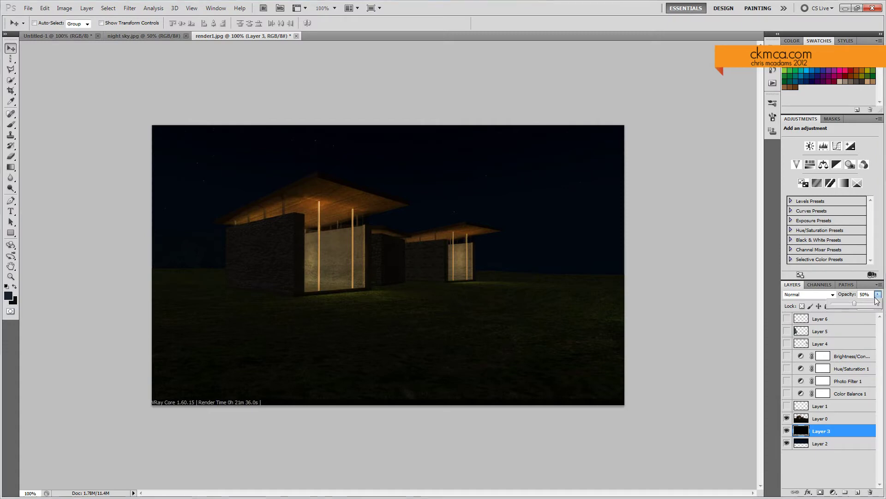
mouse_move(857, 308)
mouse_down()
mouse_move(827, 307)
mouse_move(856, 303)
mouse_up()
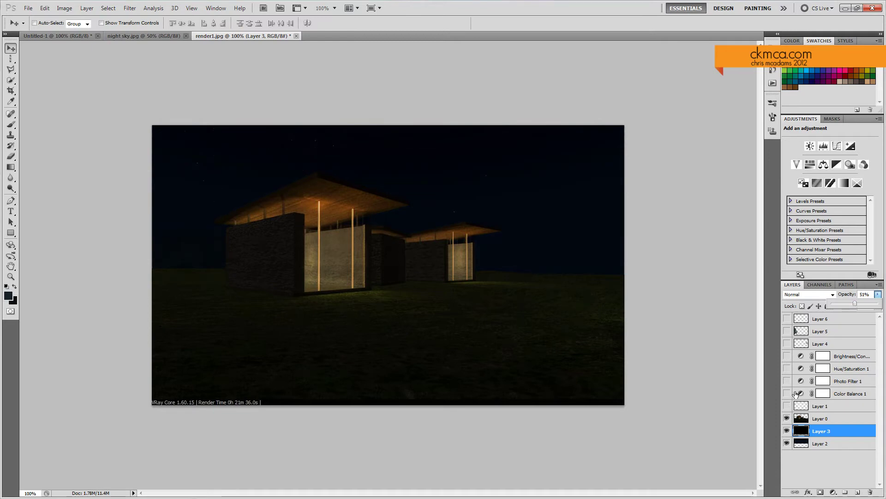
- Turn on Brightness/Contrast and Hue/Saturation, keeping the Photo Filter at Cooling Filter (80), 64%
click(819, 418)
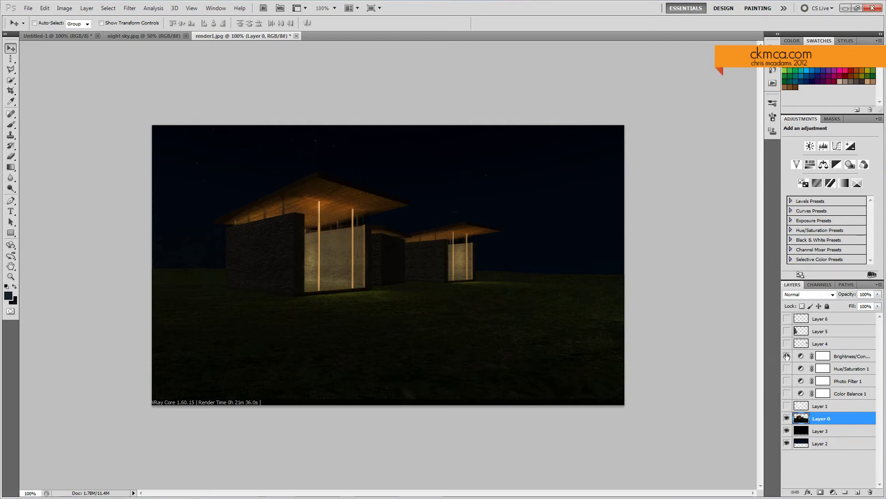
click(786, 356)
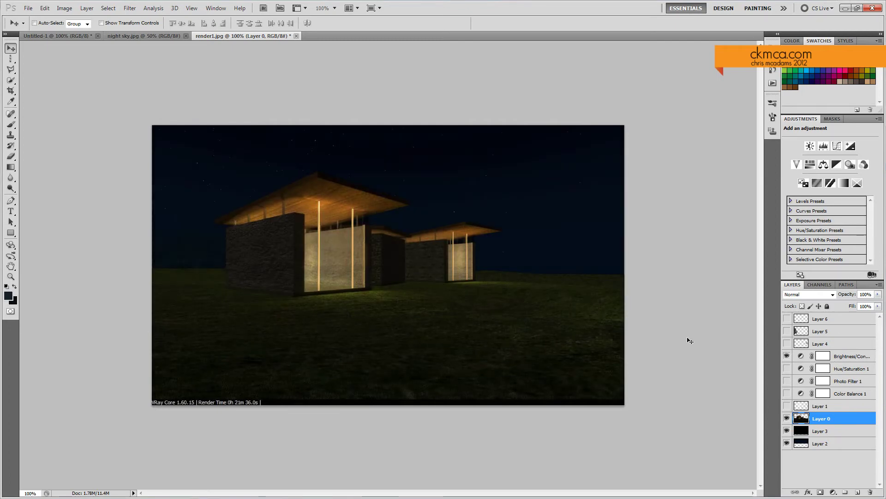
click(786, 369)
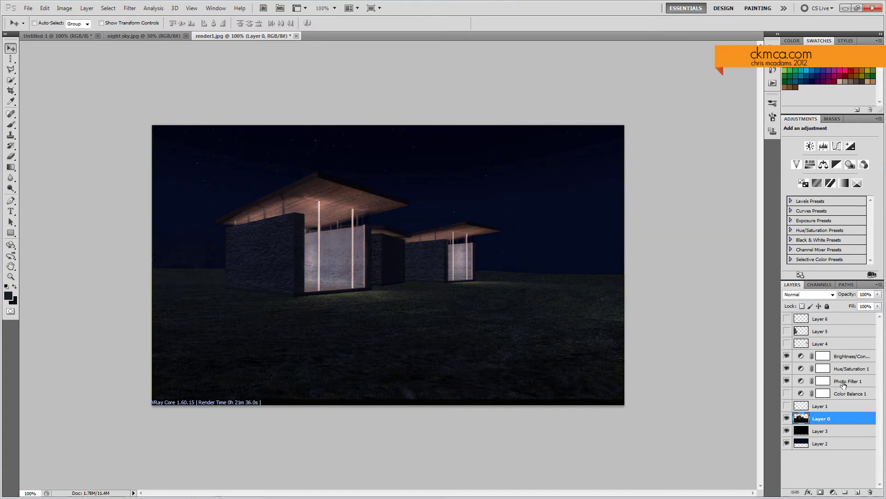
click(840, 383)
click(837, 152)
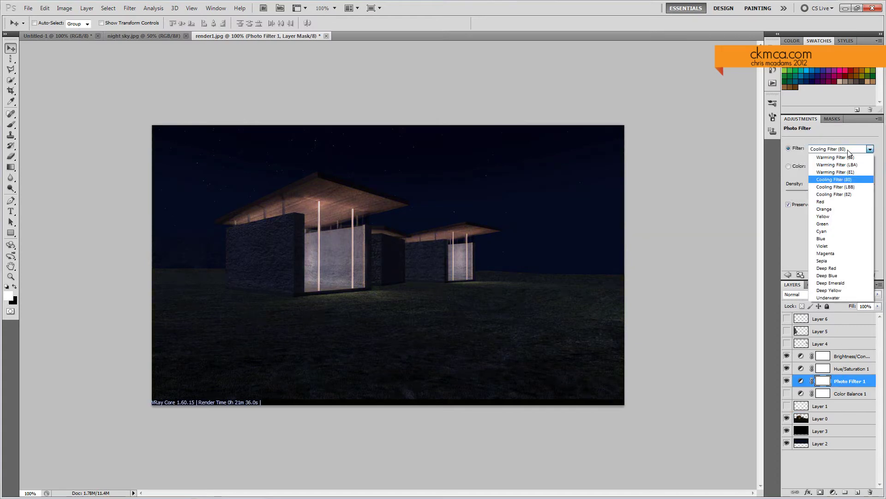
click(867, 147)
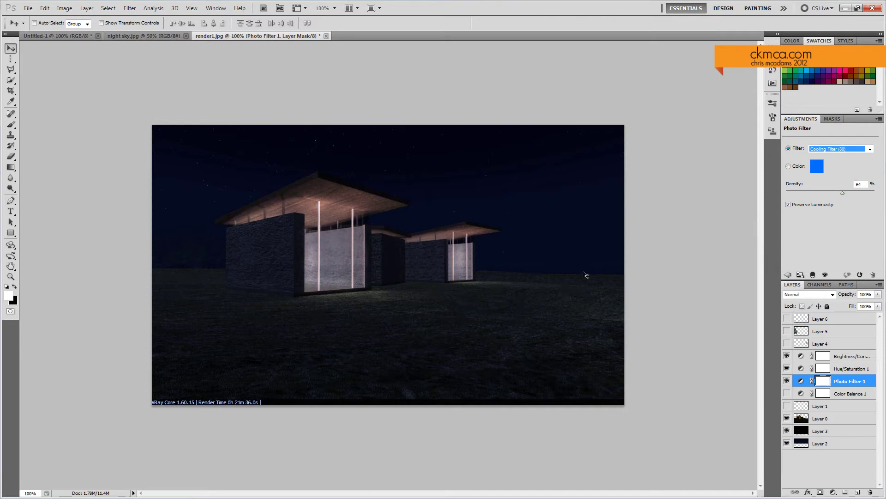
- Enable Color Balance 1 and adjust its shadows toward blue
click(847, 393)
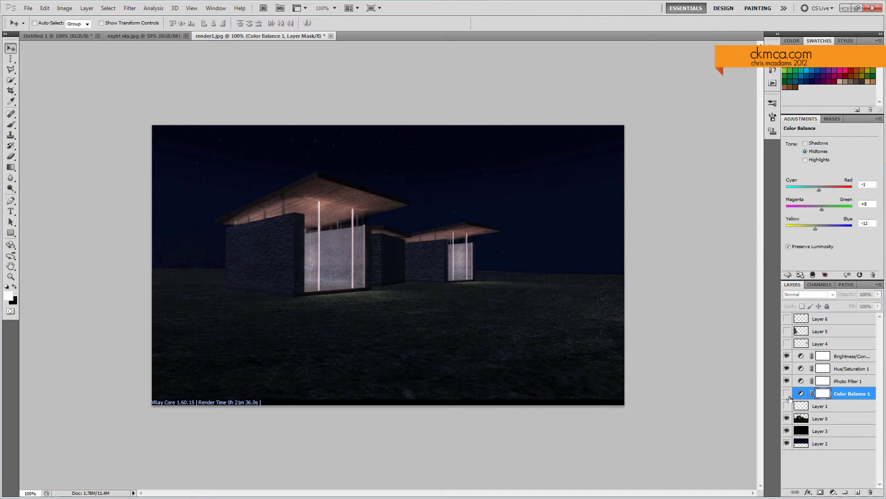
click(787, 393)
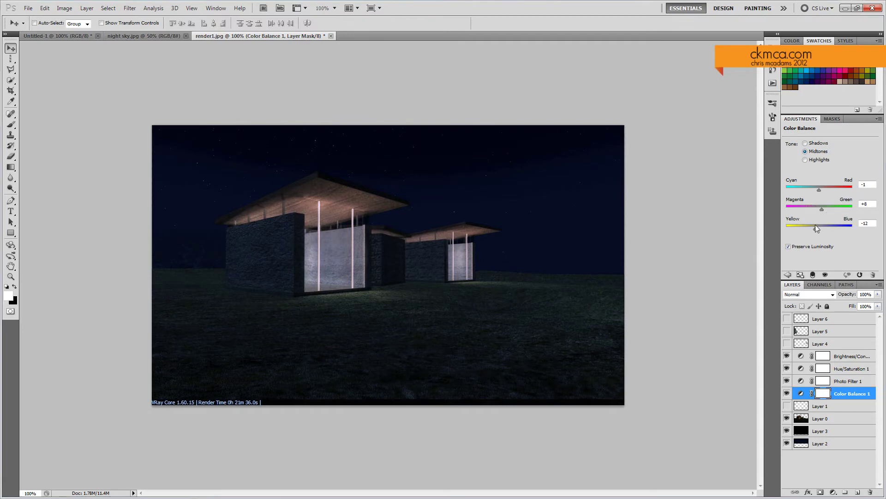
click(815, 145)
- Turn on the Layer 1 glow and lower its opacity to a faint level
click(811, 406)
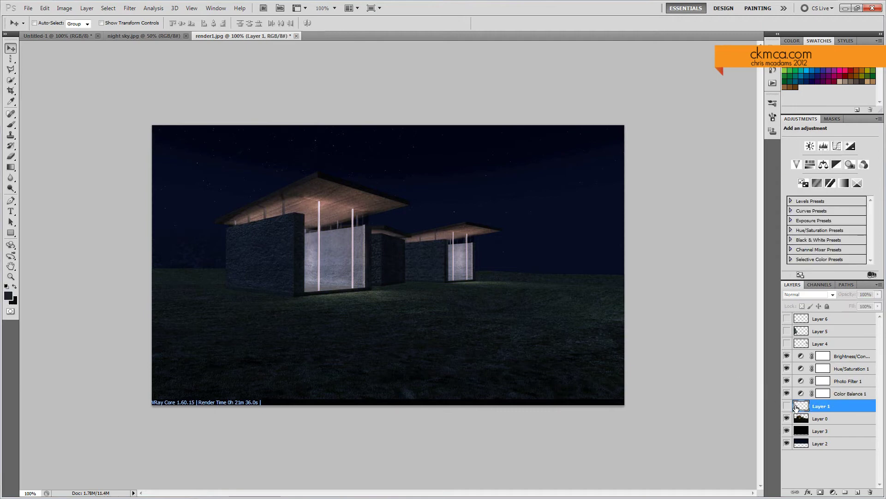
click(787, 407)
click(877, 294)
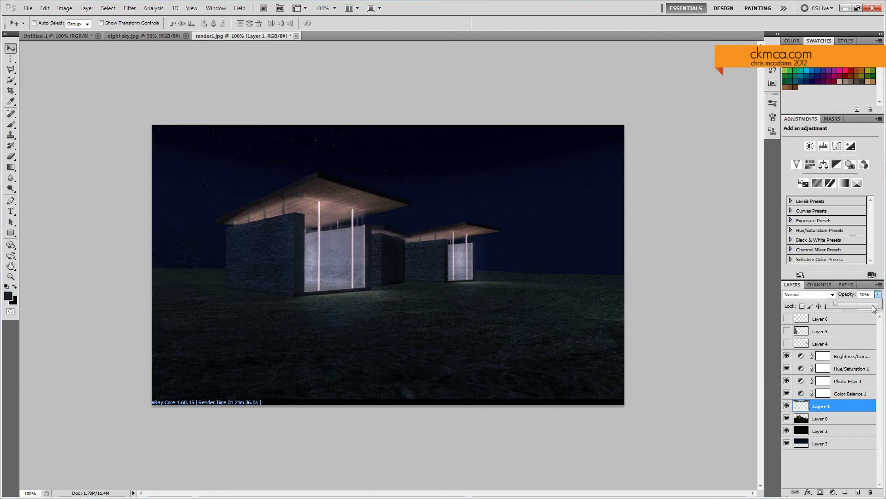
drag(834, 304, 878, 303)
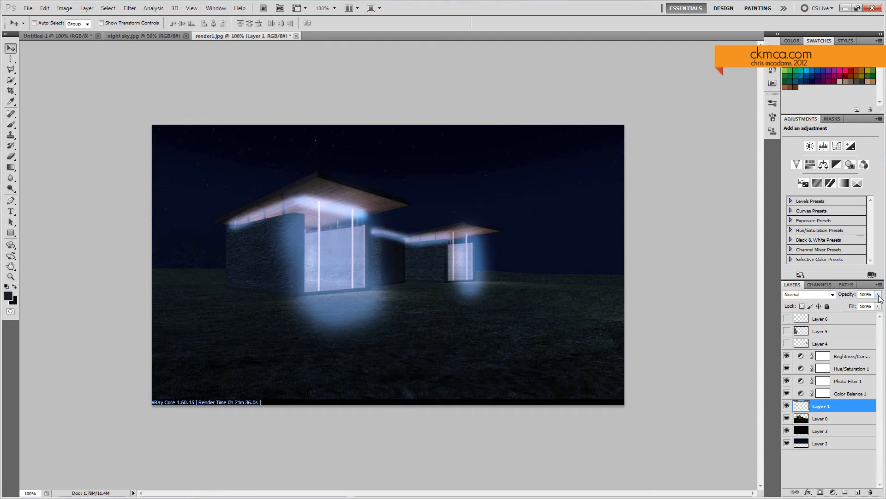
drag(877, 304, 836, 305)
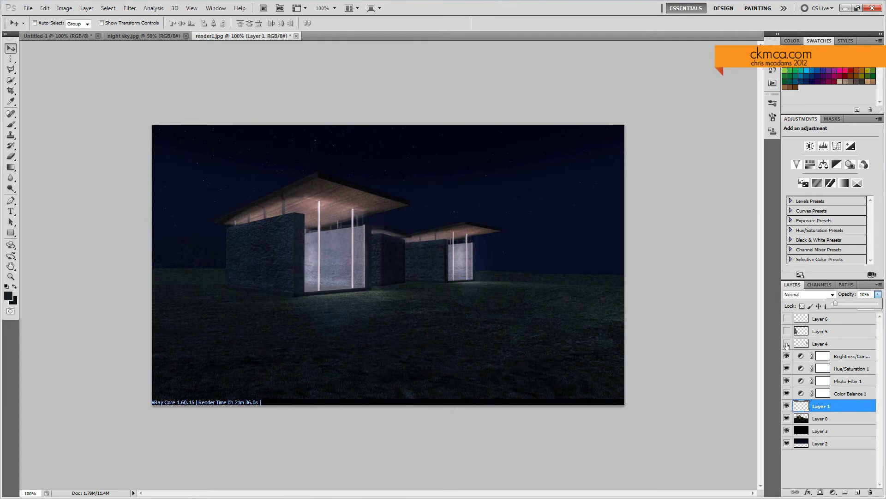
- Show the right tree on Layer 4 and the left pine on Layer 5
click(786, 343)
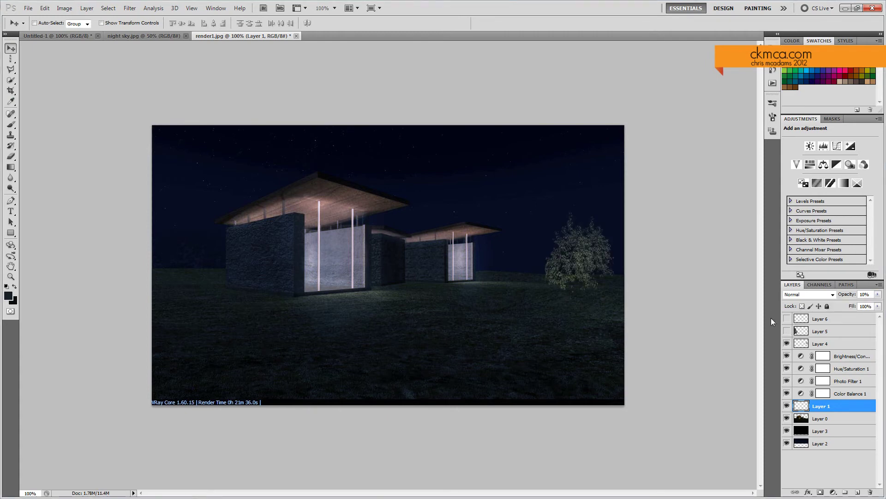
click(787, 331)
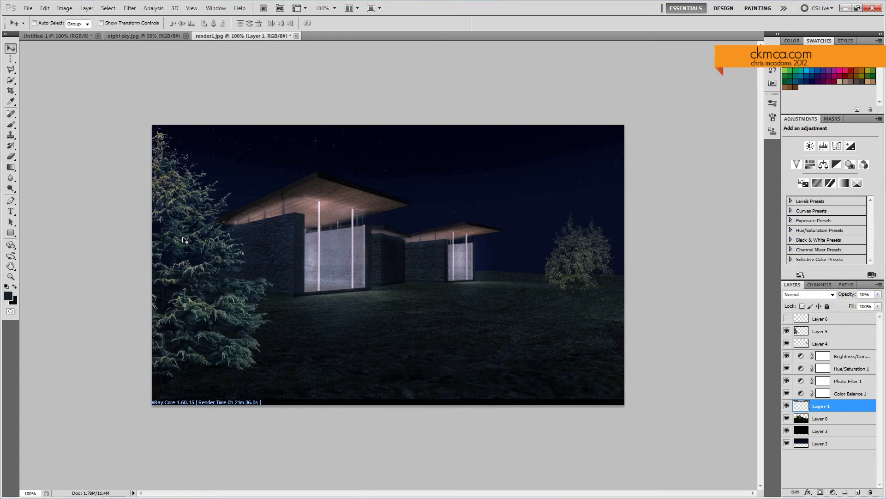
click(800, 330)
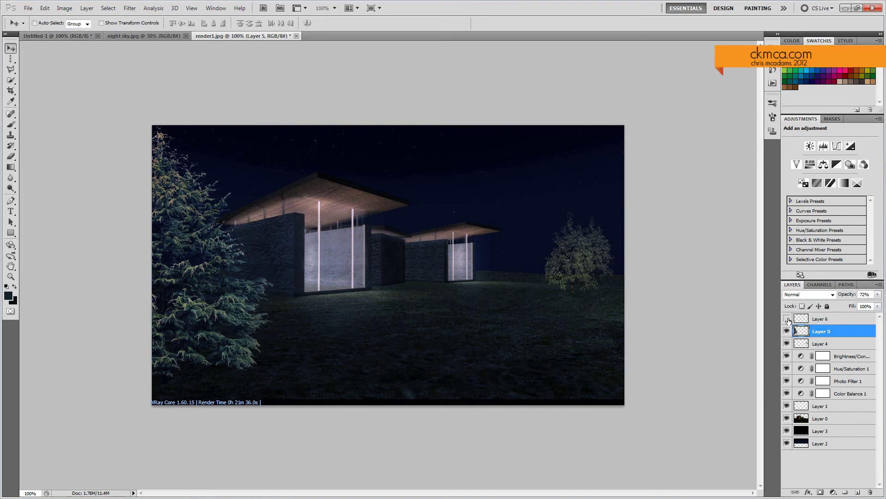
click(838, 319)
click(787, 319)
click(787, 319)
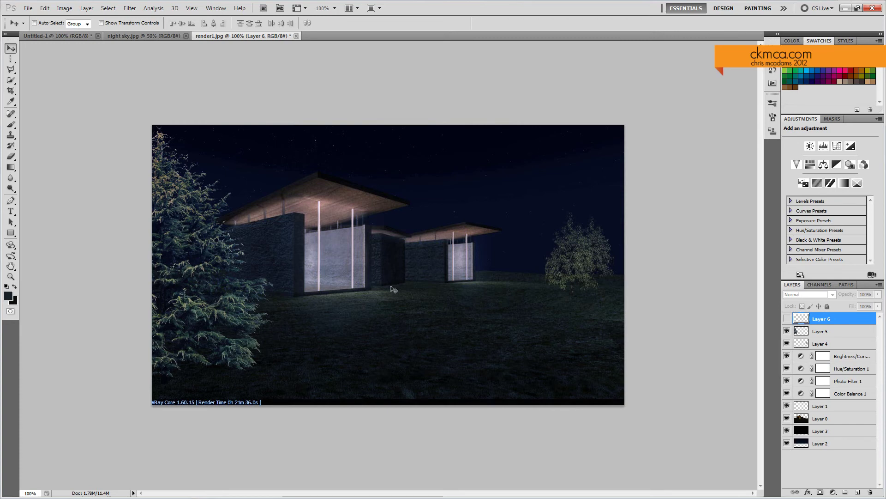
- Select the Brush tool with the 112 preset and make Layer 6 visible
click(11, 124)
right_click(433, 308)
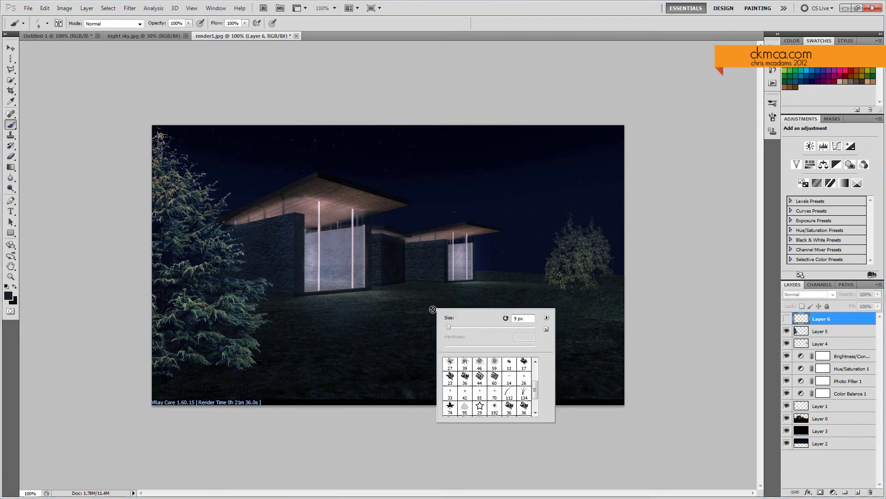
click(509, 392)
click(795, 320)
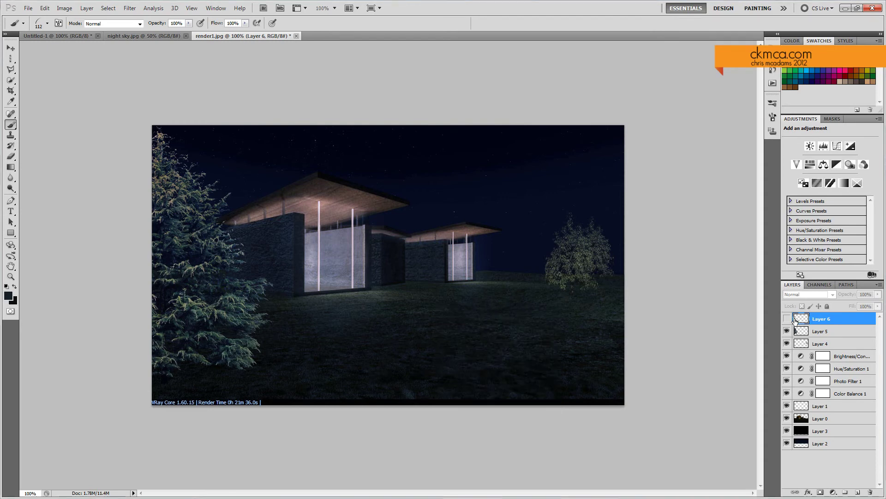
click(787, 319)
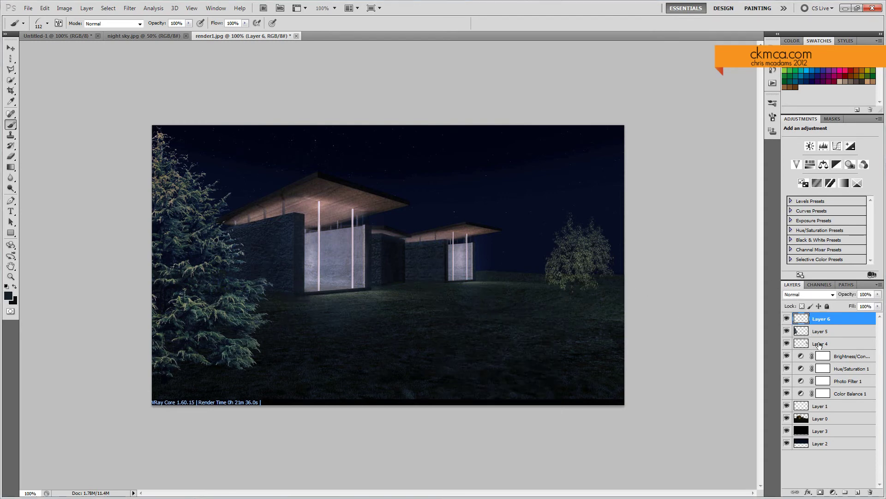
- Dodge the lit roof underside on Layer 0 to brighten it
click(821, 418)
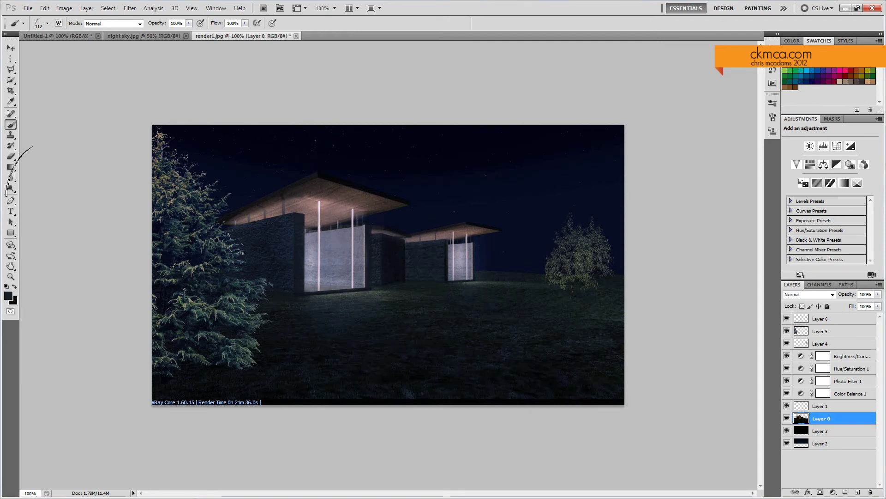
click(10, 188)
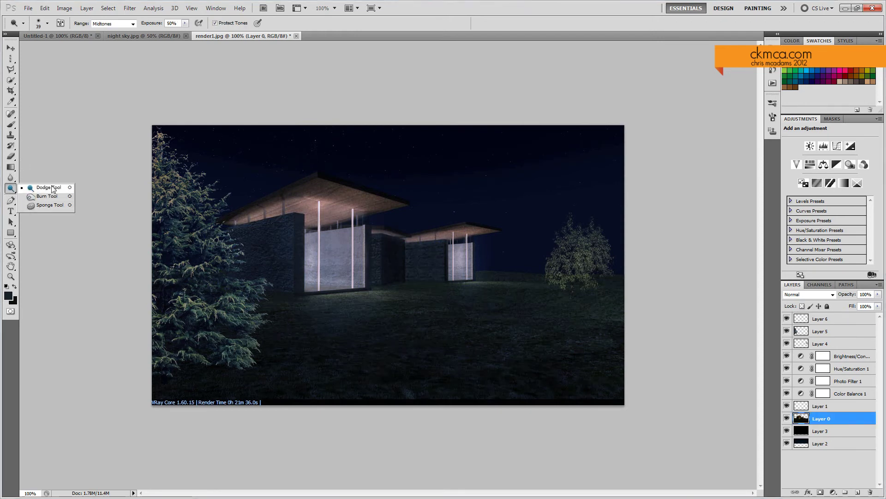
click(52, 188)
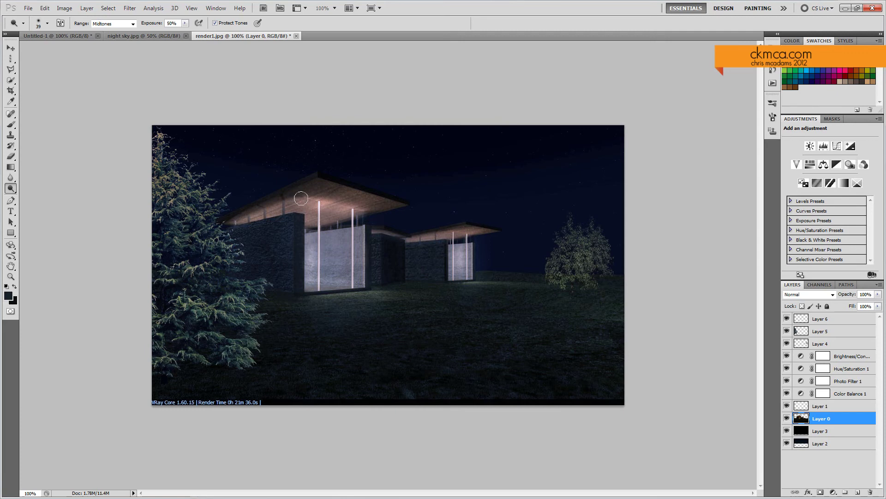
mouse_move(301, 199)
mouse_down()
mouse_move(353, 202)
mouse_move(332, 192)
mouse_move(378, 203)
mouse_up()
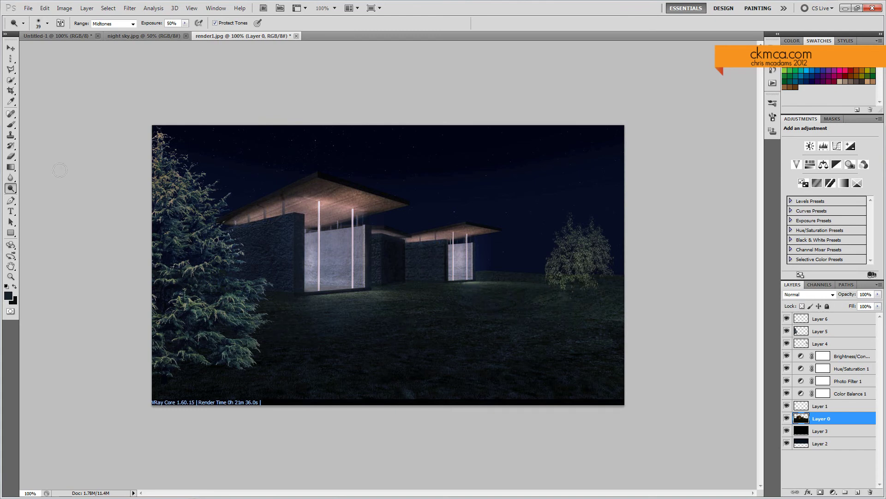
- Burn the upper branches of the left pine on Layer 5 with a round brush
drag(13, 192, 53, 199)
right_click(195, 286)
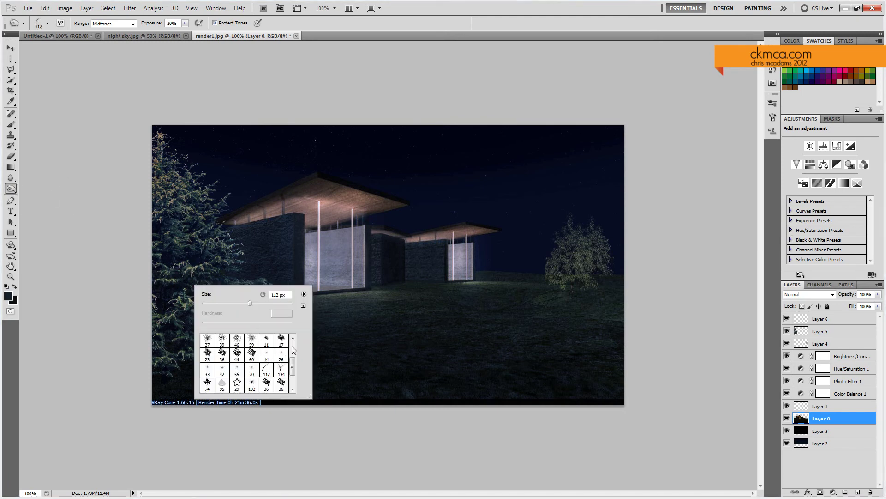
scroll(292, 350, up, 5)
click(266, 340)
key(Return)
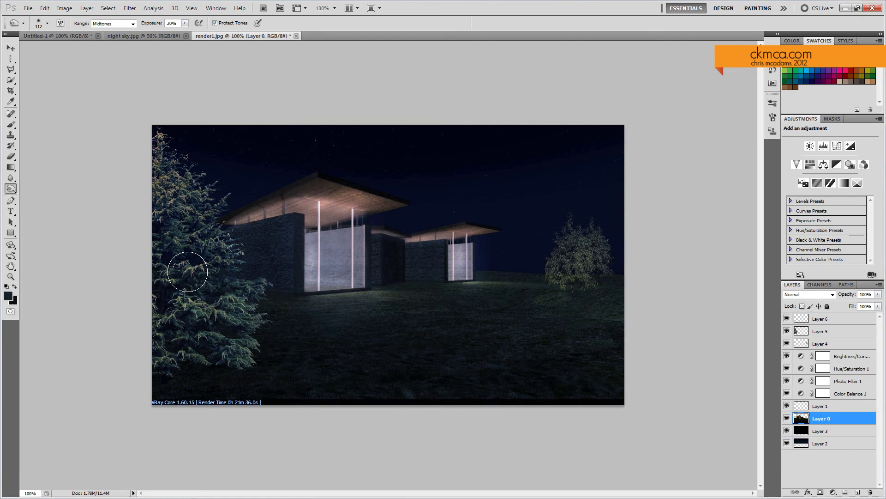
click(837, 332)
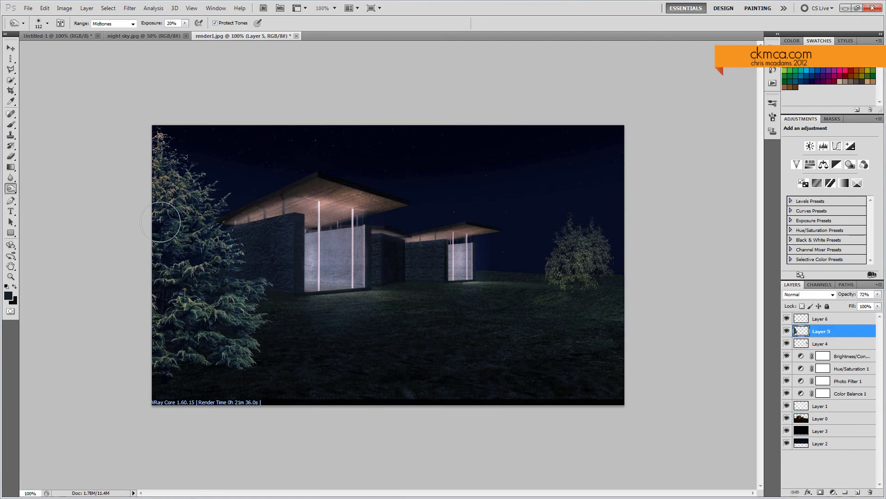
mouse_move(161, 222)
mouse_down()
mouse_move(158, 134)
mouse_move(192, 139)
mouse_move(162, 210)
mouse_move(179, 205)
mouse_move(196, 274)
mouse_move(165, 360)
mouse_move(169, 216)
mouse_move(215, 246)
mouse_move(153, 144)
mouse_move(169, 203)
mouse_move(169, 407)
mouse_up()
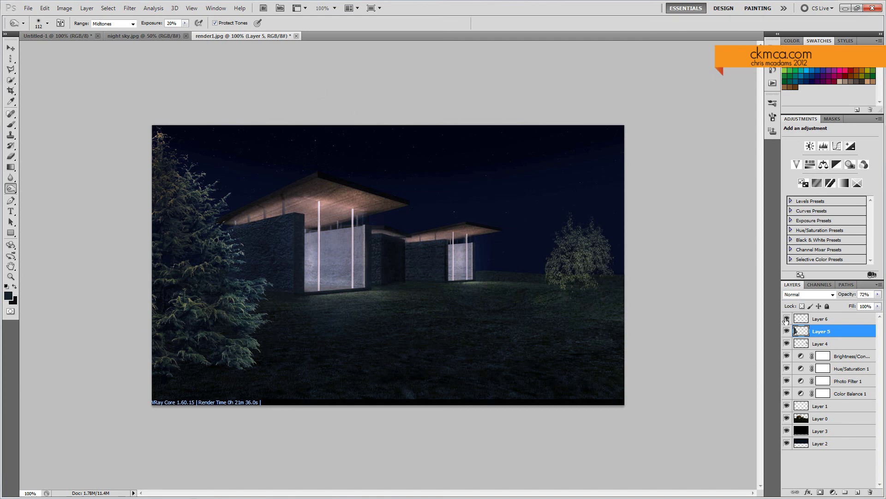
- Hide Layers 6 through 1 to compare with the original warm render
drag(786, 319, 786, 406)
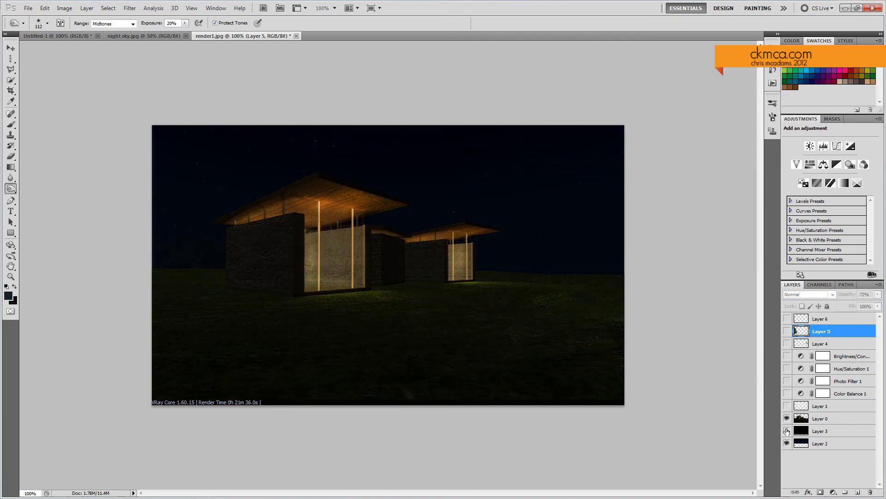
click(787, 431)
click(787, 430)
key(v)
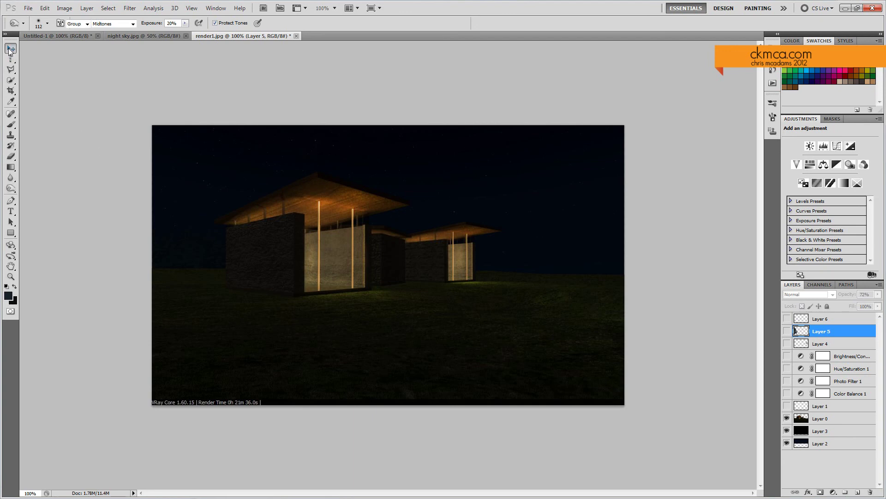